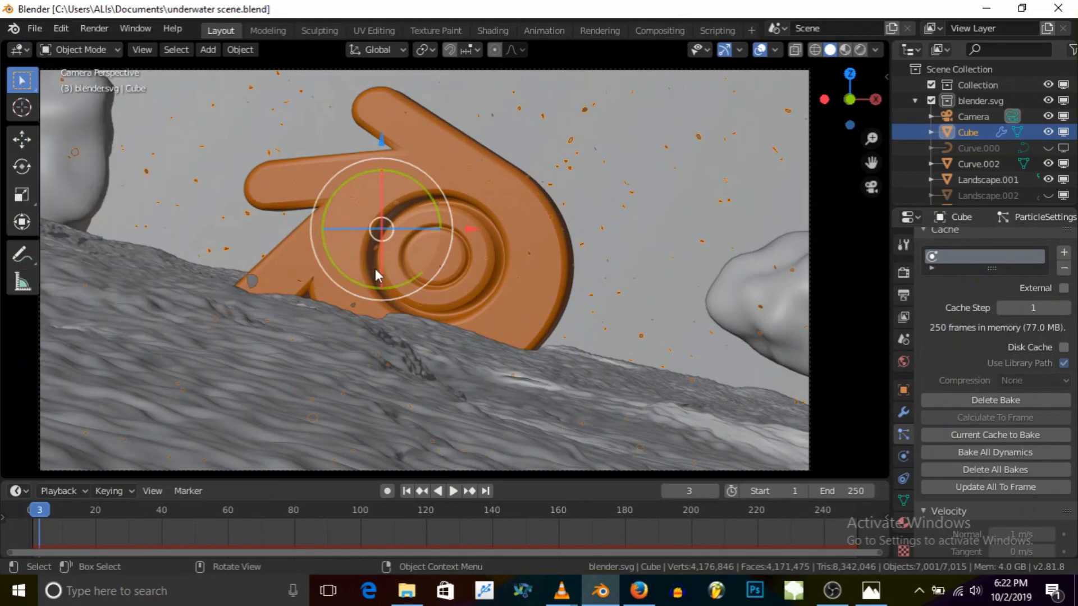
Isolate the orange logo and the landscape beneath it in local view
{"action": "left_click", "coordinate": [534, 275]}
{"action": "left_click", "coordinate": [561, 389], "text": "shift"}
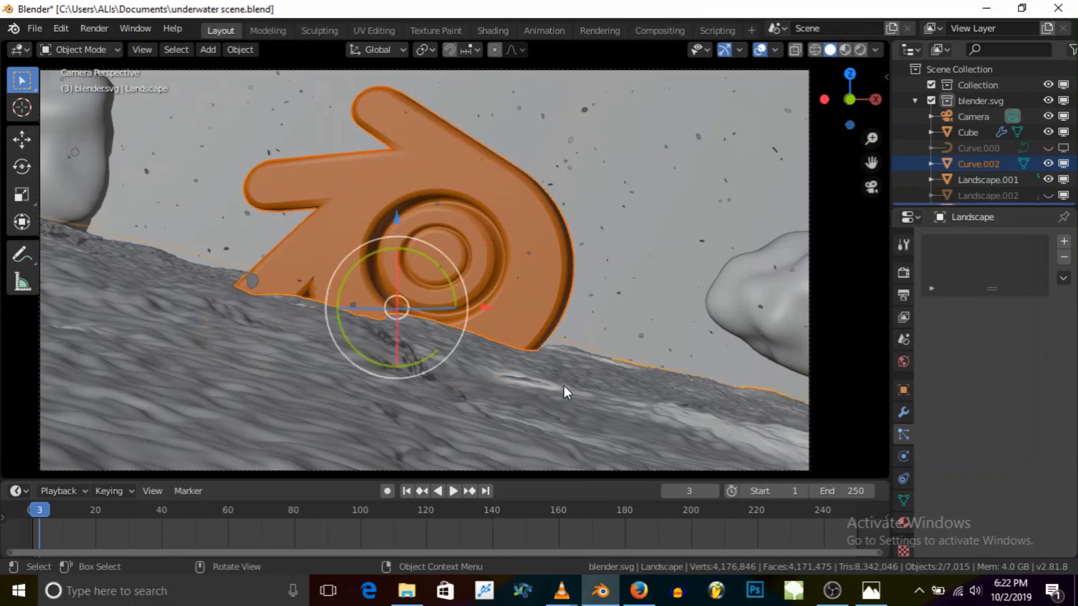
{"action": "key", "text": "KP_Divide"}
{"action": "middle_click_drag", "start_coordinate": [469, 322], "coordinate": [536, 230]}
Place the 3D cursor on the lower front of the logo and add a text object there
{"action": "left_click", "coordinate": [536, 230]}
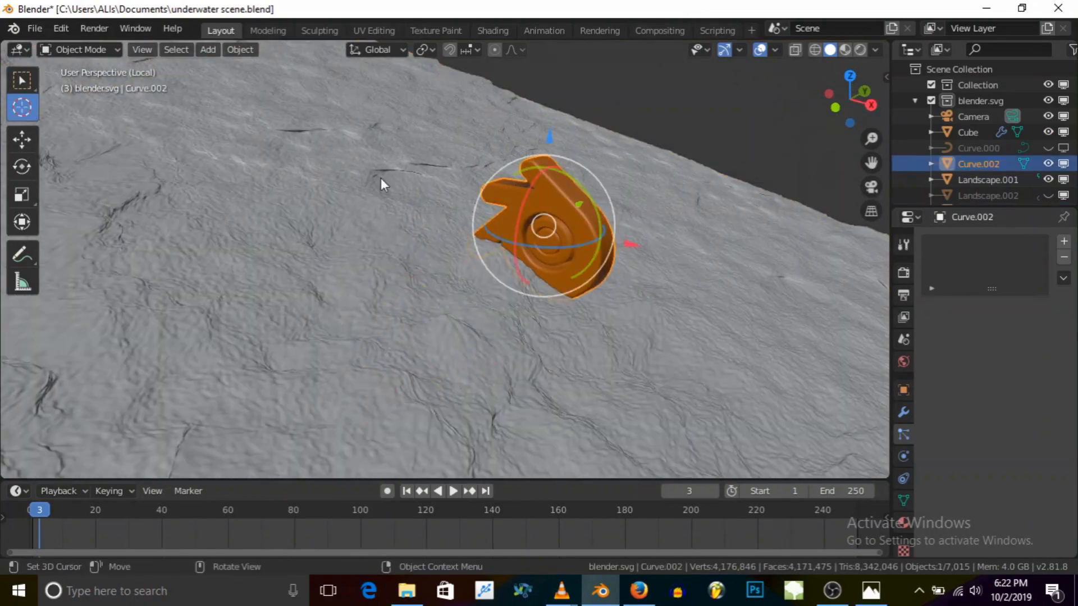
{"action": "scroll", "coordinate": [578, 270], "scroll_direction": "up", "scroll_amount": 3}
{"action": "left_click", "coordinate": [573, 291]}
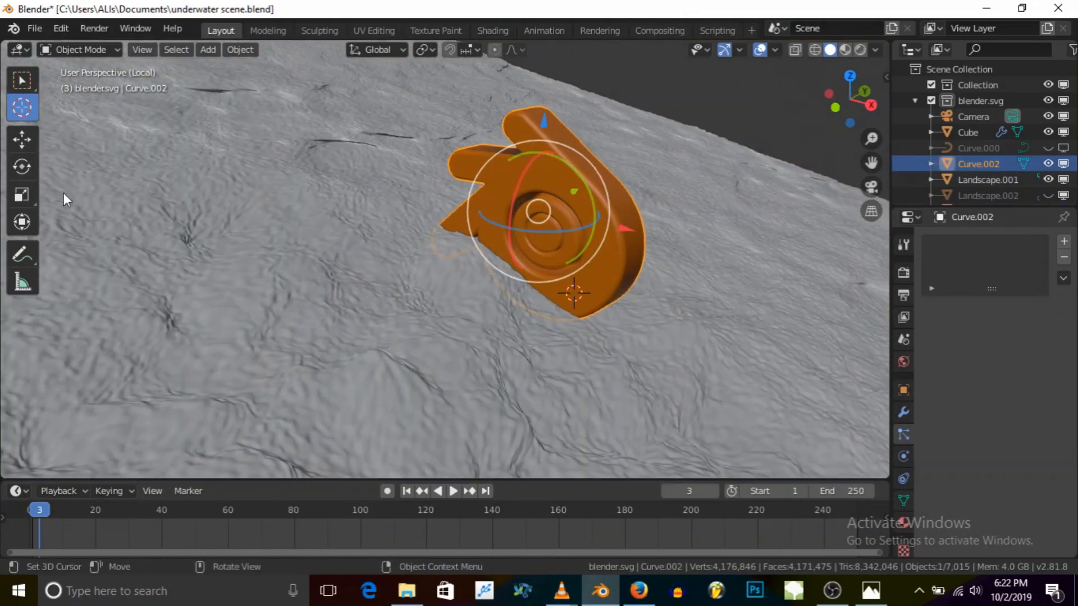
{"action": "left_click", "coordinate": [205, 51]}
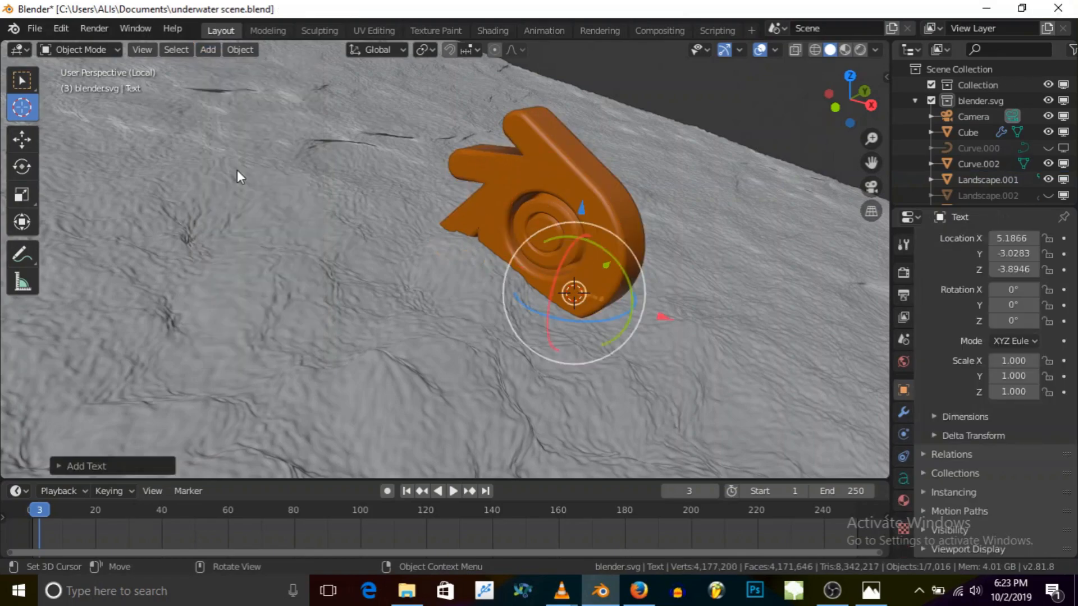
Move the text object along the Y axis to about -5.32, in front of the logo
{"action": "middle_click_drag", "start_coordinate": [539, 286], "coordinate": [657, 283]}
{"action": "key", "text": "g"}
{"action": "key", "text": "y"}
{"action": "left_click", "coordinate": [538, 295]}
Scale the text object up uniformly to about 3.54
{"action": "middle_click_drag", "start_coordinate": [538, 295], "coordinate": [644, 331]}
{"action": "key", "text": "s"}
{"action": "right_click", "coordinate": [594, 329]}
{"action": "key", "text": "s"}
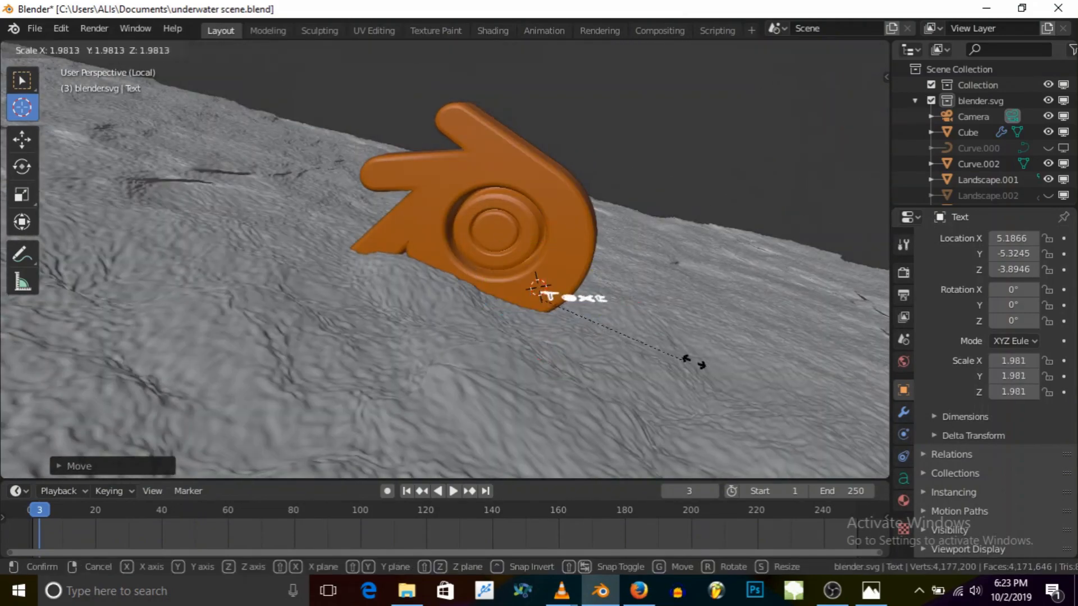
{"action": "left_click", "coordinate": [794, 361]}
Rotate the text object 90° about the X axis so it stands upright
{"action": "middle_click_drag", "start_coordinate": [557, 322], "coordinate": [577, 298]}
{"action": "key", "text": "r"}
{"action": "key", "text": "x"}
{"action": "key", "text": "9"}
{"action": "key", "text": "0"}
{"action": "key", "text": "Return"}
{"action": "middle_click_drag", "start_coordinate": [585, 299], "coordinate": [661, 312]}
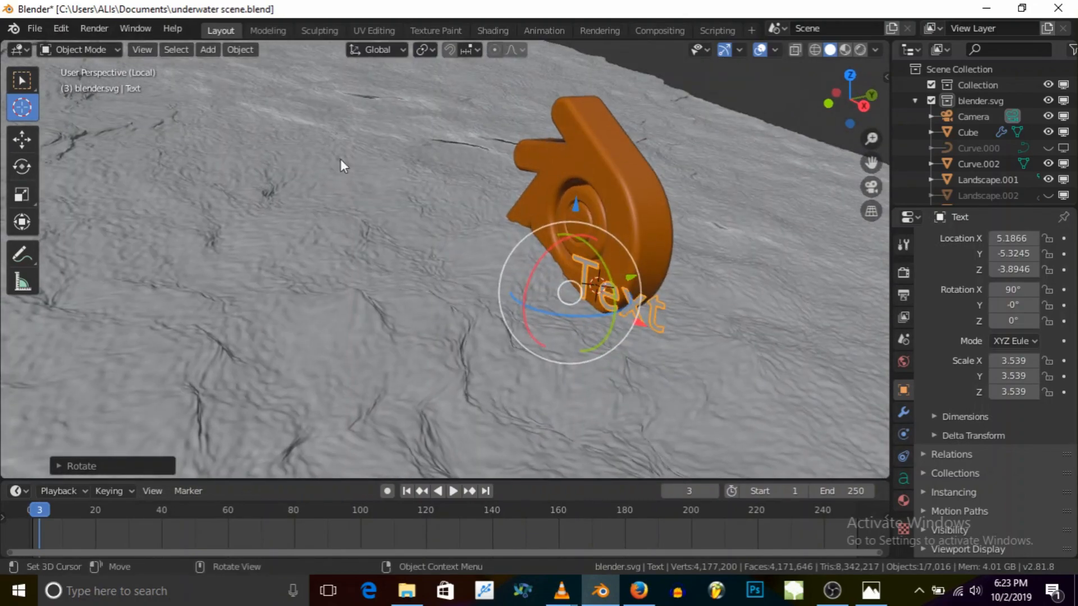
Enter Edit Mode on the text object and replace its content with "BLENDER"
{"action": "left_click", "coordinate": [74, 50]}
{"action": "left_click", "coordinate": [78, 86]}
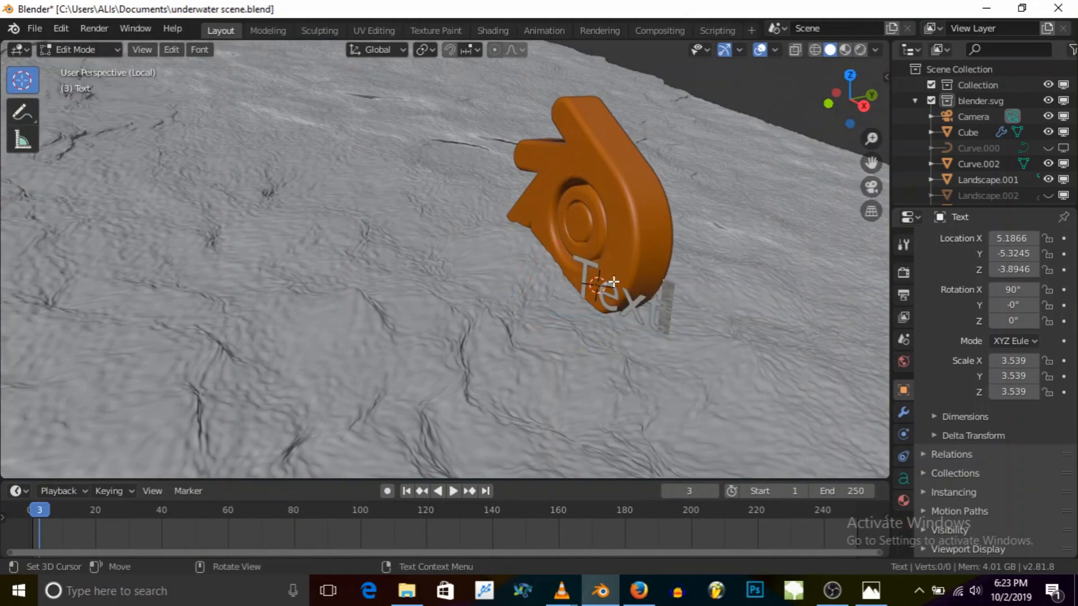
{"action": "key", "text": "BackSpace"}
{"action": "key", "text": "BackSpace"}
{"action": "key", "text": "BackSpace"}
{"action": "key", "text": "BackSpace"}
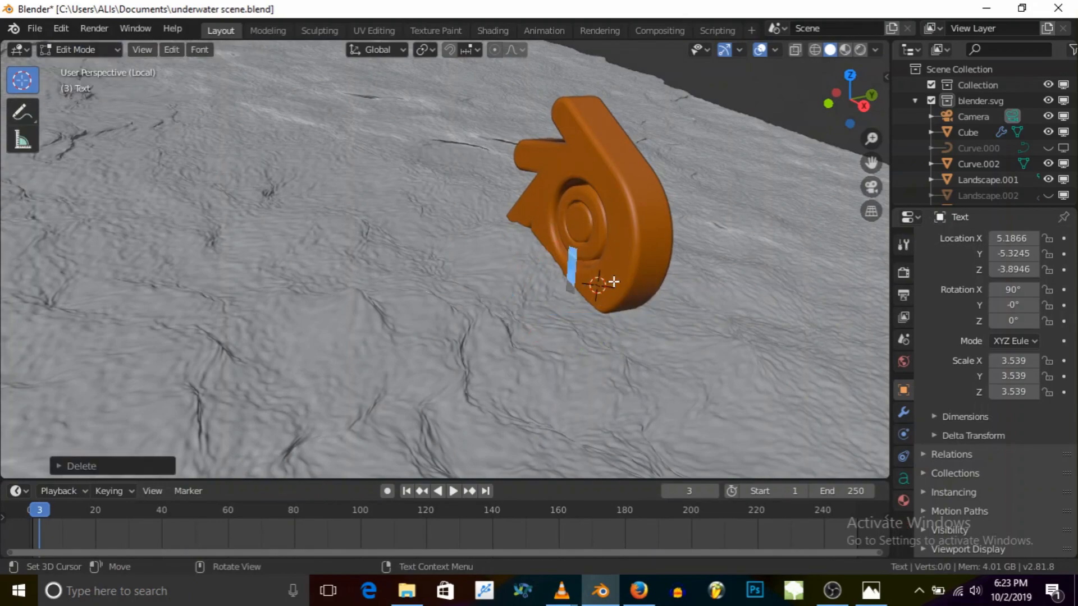
{"action": "type", "text": "BLE"}
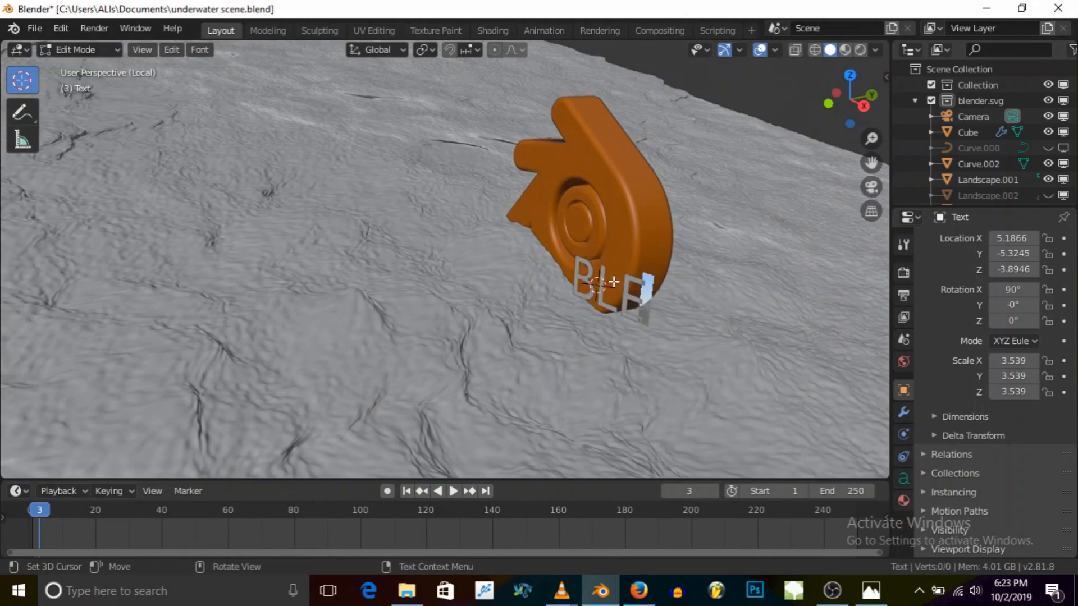
{"action": "type", "text": "NDER"}
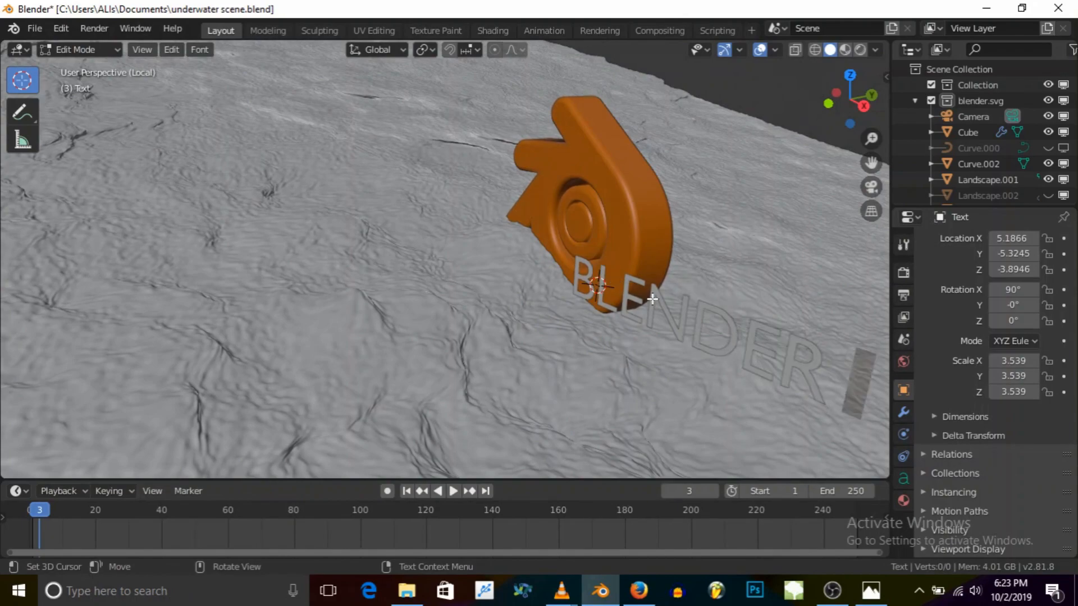
{"action": "type", "text": " 2"}
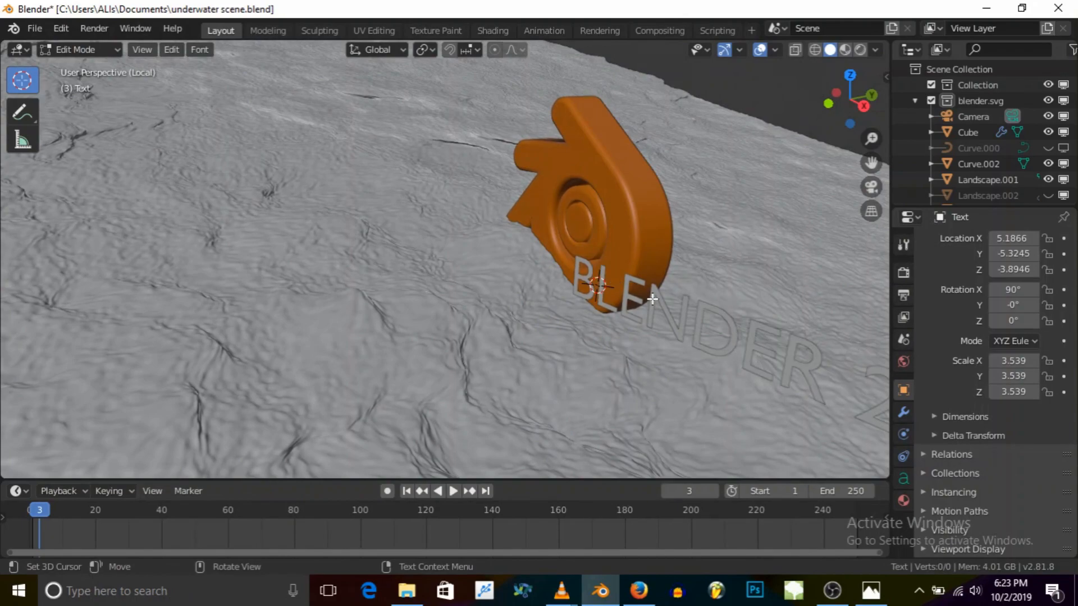
{"action": "key", "text": "BackSpace"}
{"action": "key", "text": "BackSpace"}
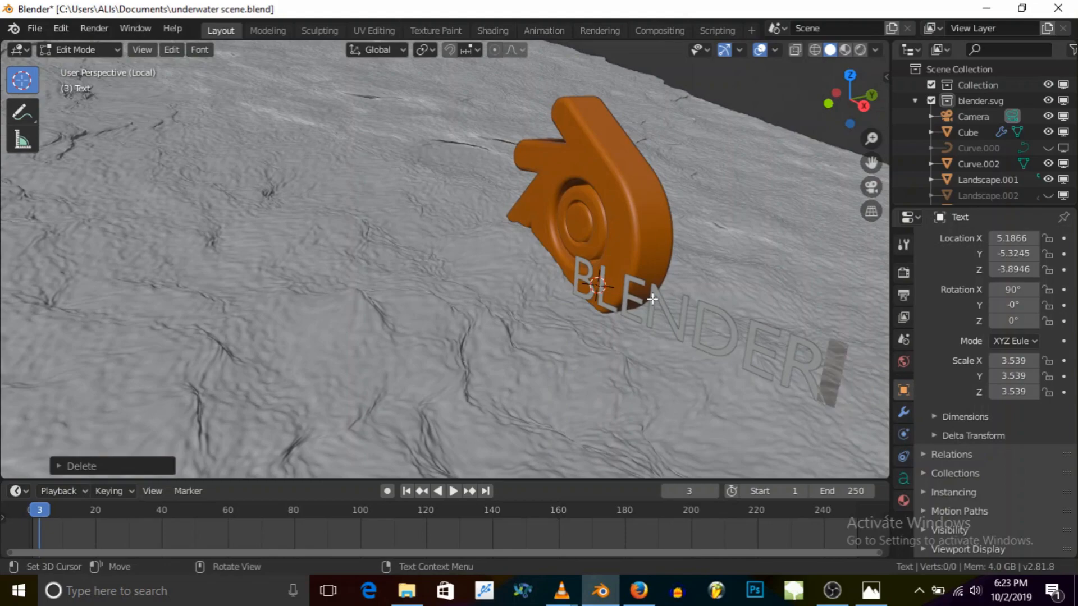
Return the text object to Object Mode
{"action": "left_click", "coordinate": [84, 49]}
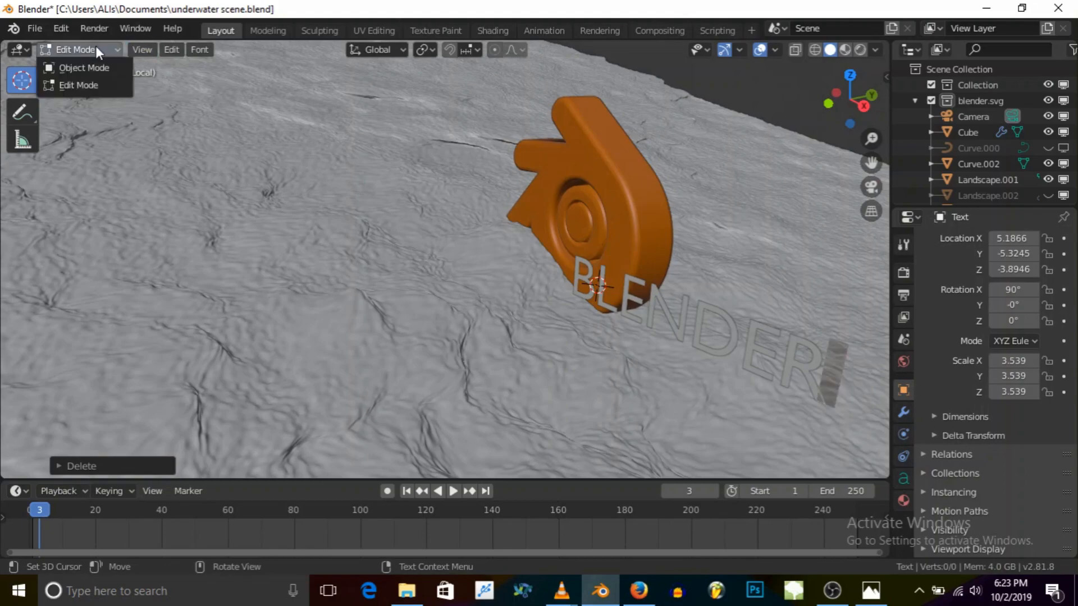
{"action": "left_click", "coordinate": [84, 66]}
{"action": "middle_click_drag", "start_coordinate": [574, 237], "coordinate": [595, 225]}
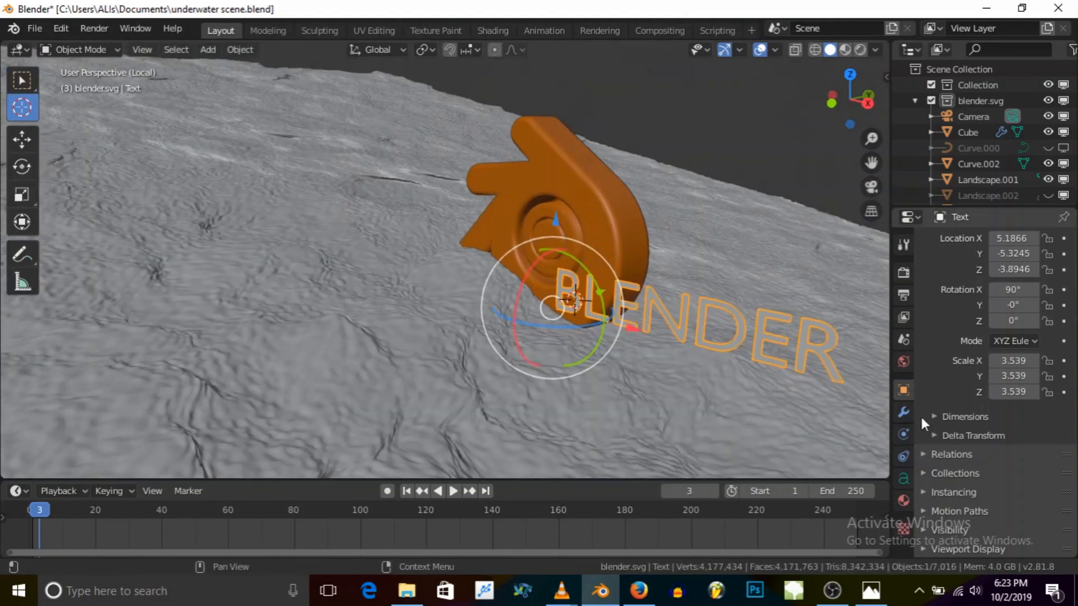
Open the file browser for the text's regular font and display the font files as thumbnails
{"action": "left_click", "coordinate": [903, 478]}
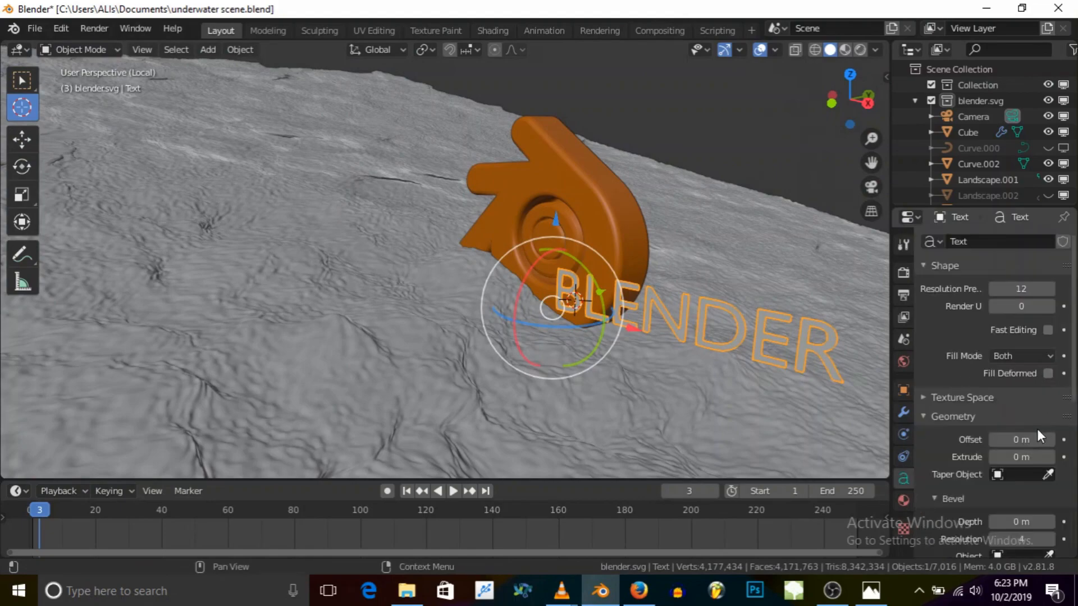
{"action": "scroll", "coordinate": [1029, 427], "scroll_direction": "down", "scroll_amount": 6}
{"action": "scroll", "coordinate": [1014, 431], "scroll_direction": "down", "scroll_amount": 5}
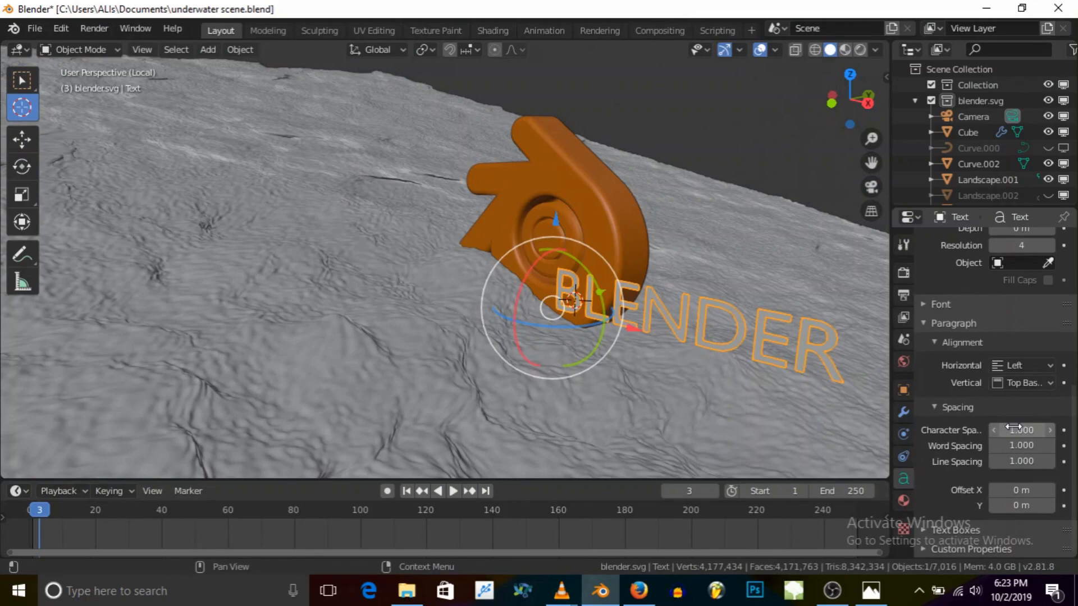
{"action": "left_click", "coordinate": [935, 304]}
{"action": "left_click", "coordinate": [1048, 331]}
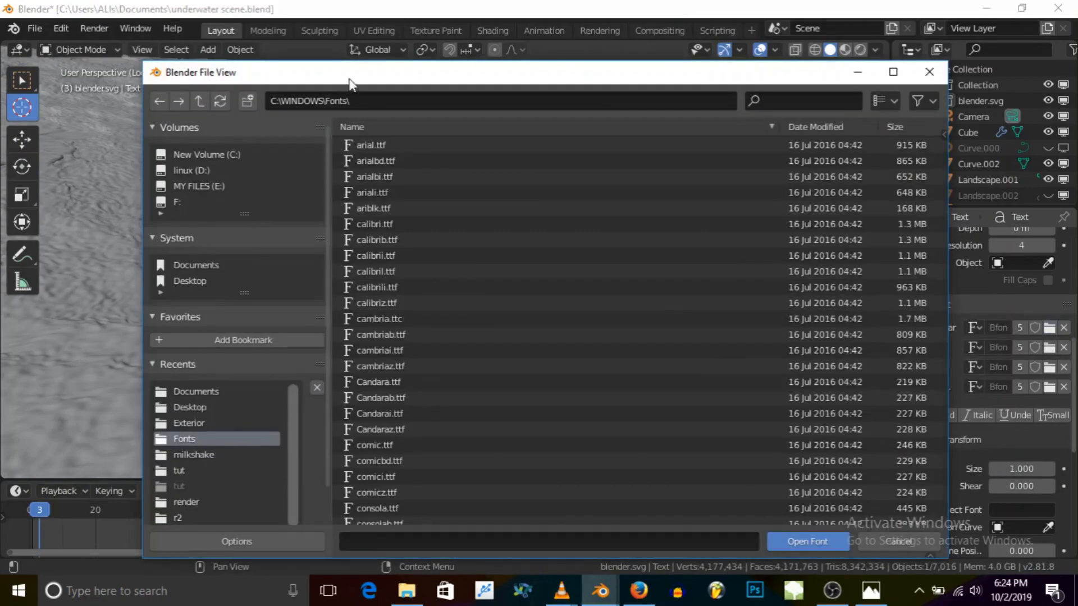
{"action": "right_click", "coordinate": [449, 316]}
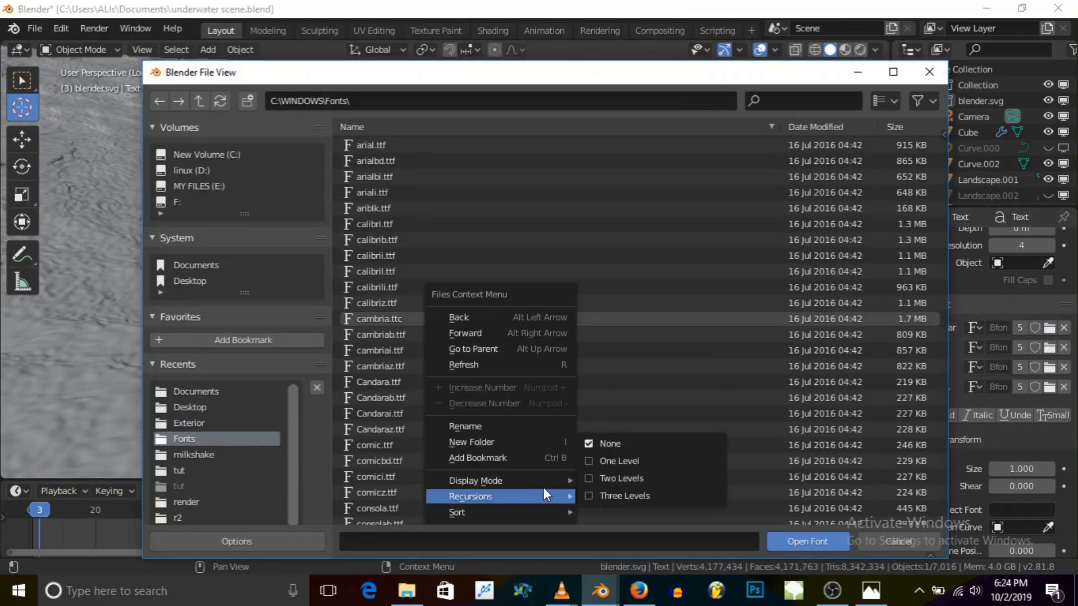
{"action": "mouse_move", "coordinate": [546, 479]}
{"action": "left_click", "coordinate": [612, 515]}
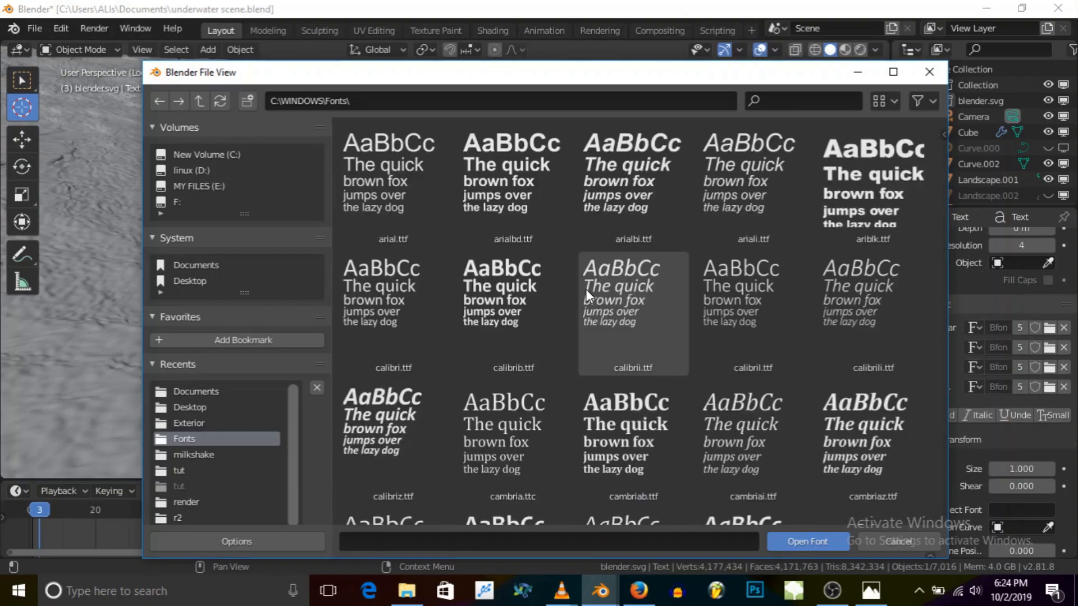
Load impact.ttf as the text's regular font
{"action": "scroll", "coordinate": [585, 292], "scroll_direction": "down", "scroll_amount": 8}
{"action": "scroll", "coordinate": [585, 297], "scroll_direction": "down", "scroll_amount": 10}
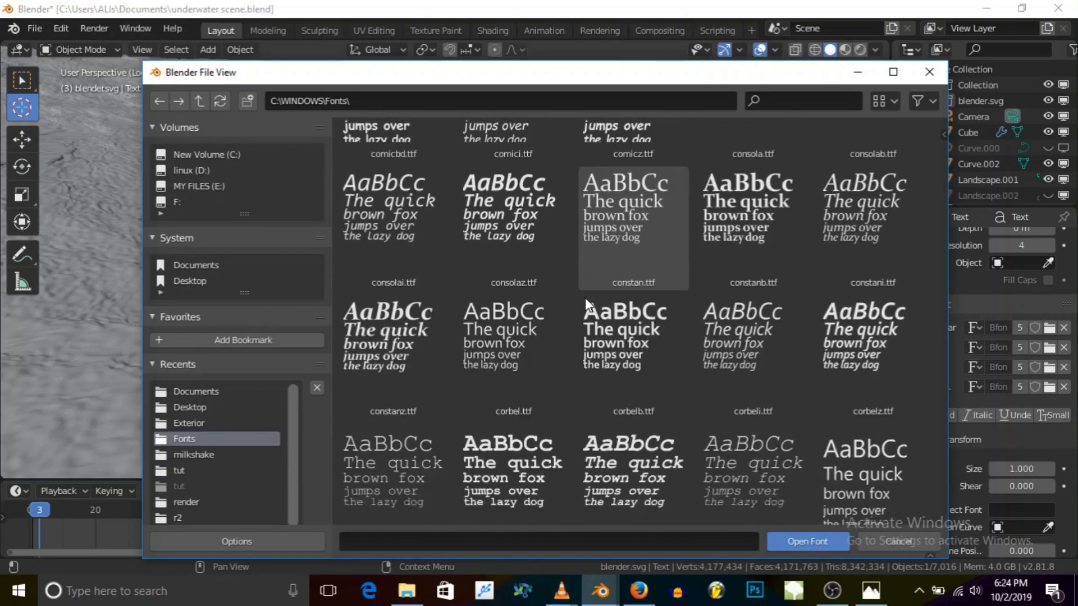
{"action": "scroll", "coordinate": [585, 297], "scroll_direction": "down", "scroll_amount": 3}
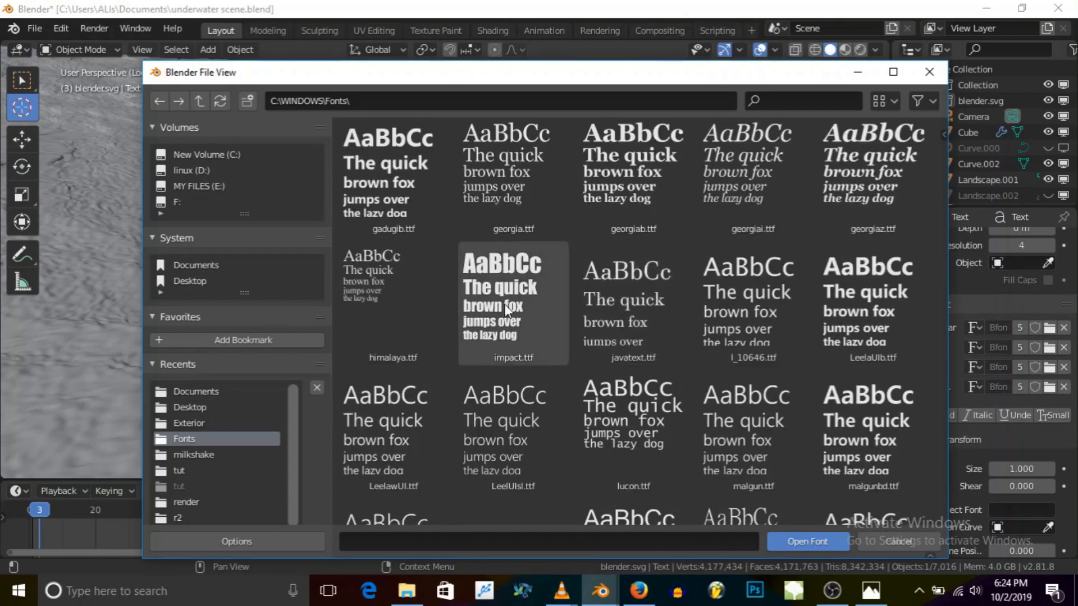
{"action": "double_click", "coordinate": [500, 306]}
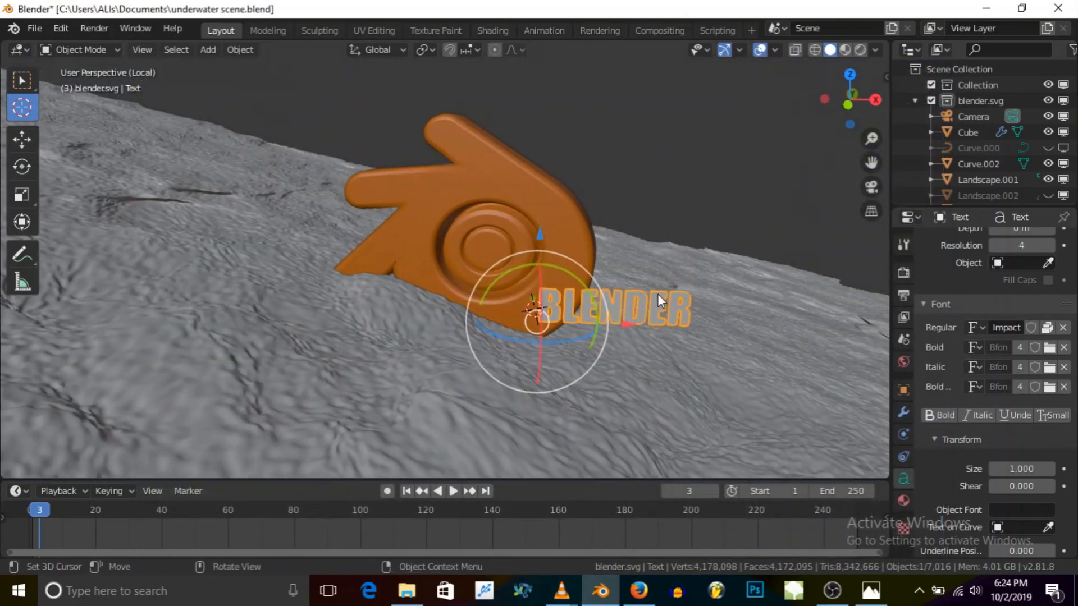
Set the text's extrude to 0.13 m to give the letters thickness
{"action": "mouse_move", "coordinate": [658, 295]}
{"action": "middle_mouse_down"}
{"action": "mouse_move", "coordinate": [601, 295]}
{"action": "mouse_move", "coordinate": [656, 300]}
{"action": "middle_mouse_up"}
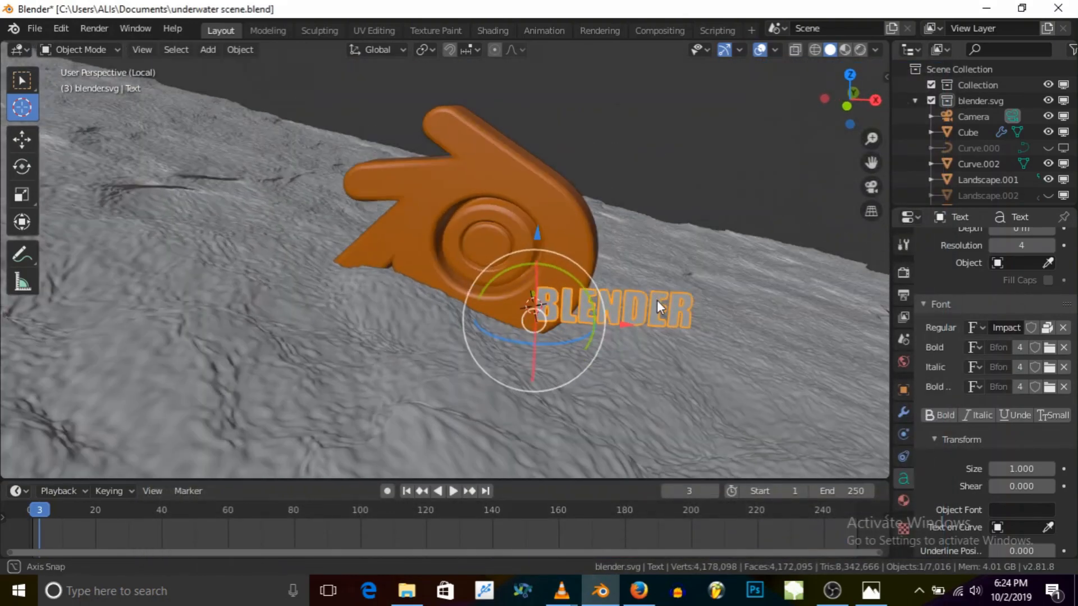
{"action": "scroll", "coordinate": [1006, 419], "scroll_direction": "up", "scroll_amount": 5}
{"action": "scroll", "coordinate": [1006, 420], "scroll_direction": "up", "scroll_amount": 5}
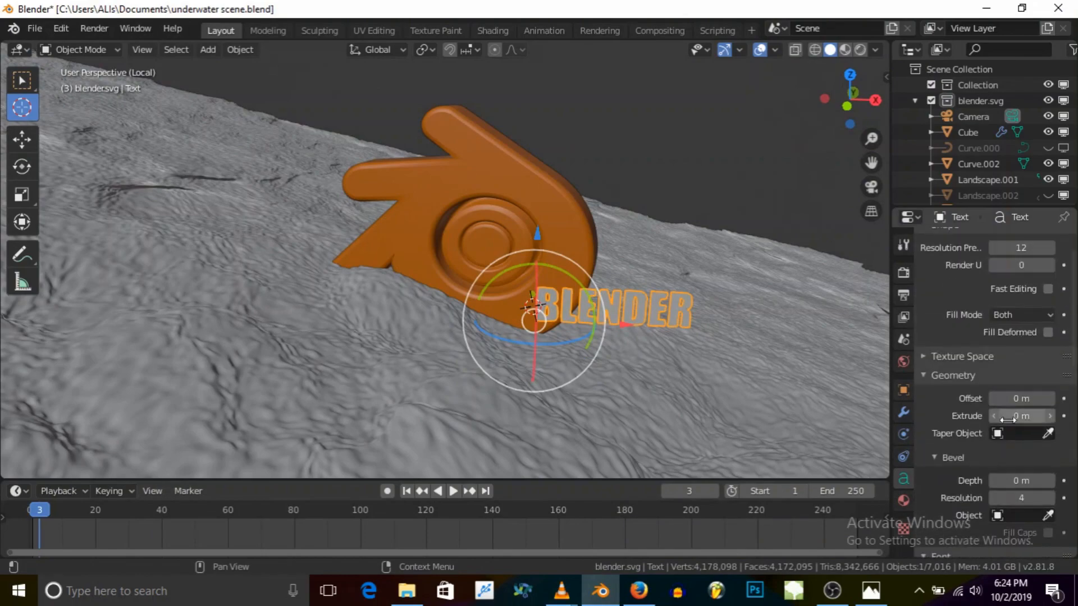
{"action": "left_click", "coordinate": [1049, 418]}
{"action": "left_click", "coordinate": [1050, 418]}
{"action": "left_click", "coordinate": [1050, 417]}
{"action": "left_click", "coordinate": [1050, 418]}
{"action": "left_click", "coordinate": [1049, 417]}
{"action": "left_click", "coordinate": [1049, 418]}
{"action": "middle_click_drag", "start_coordinate": [619, 330], "coordinate": [601, 336]}
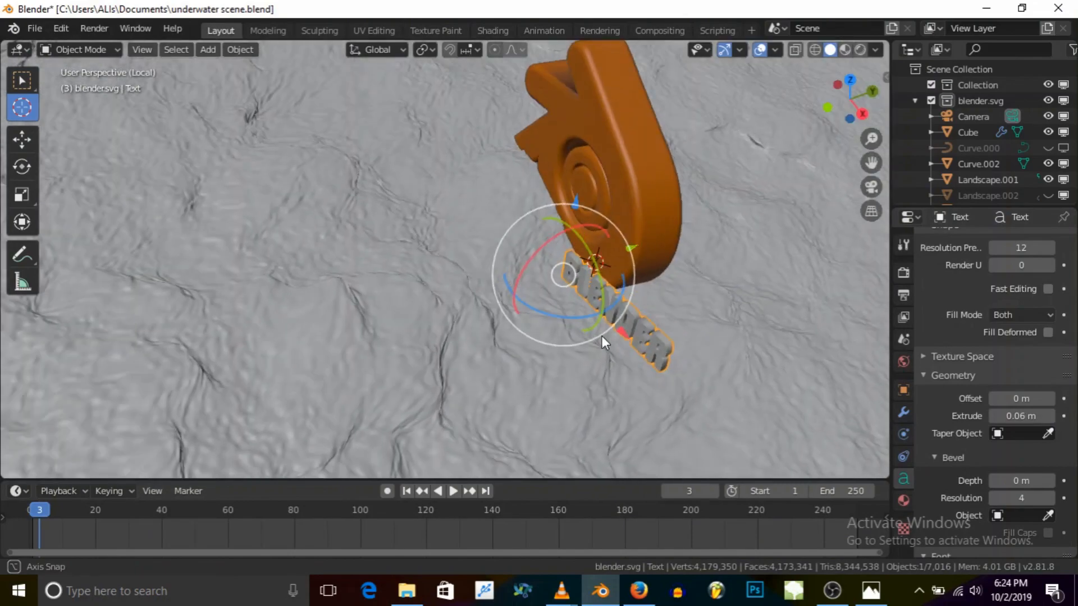
{"action": "middle_click_drag", "start_coordinate": [660, 308], "coordinate": [496, 277]}
{"action": "left_click", "coordinate": [1049, 418]}
{"action": "left_click", "coordinate": [1050, 417]}
{"action": "left_click", "coordinate": [1049, 417]}
{"action": "left_click", "coordinate": [1050, 417]}
{"action": "left_click", "coordinate": [1050, 418]}
{"action": "middle_click_drag", "start_coordinate": [584, 219], "coordinate": [393, 212]}
{"action": "left_click", "coordinate": [1049, 416]}
{"action": "left_click", "coordinate": [1050, 416]}
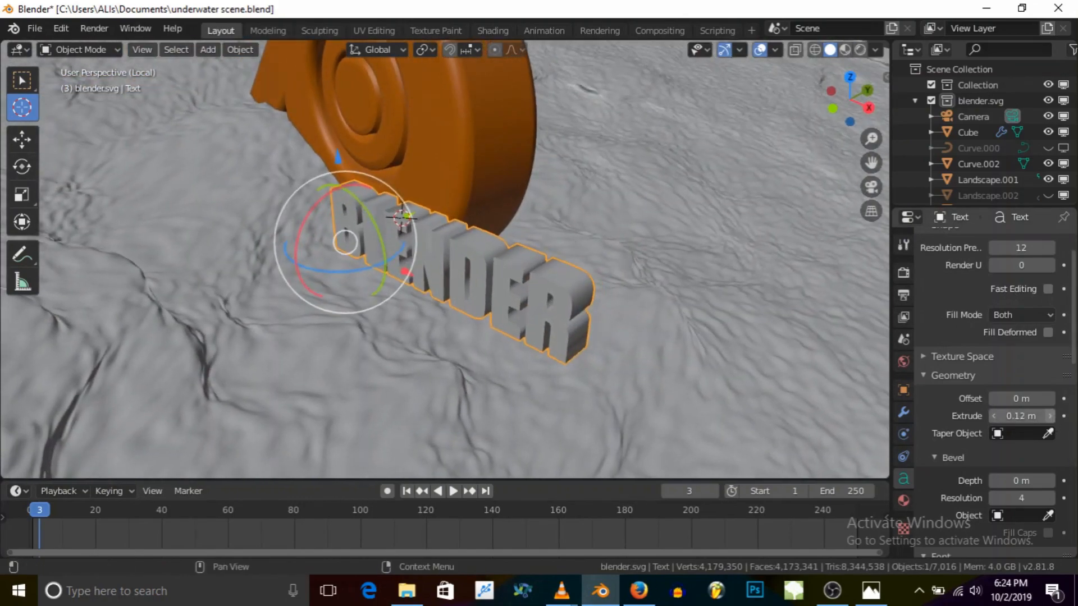
Set the text's bevel depth to 0.01 m and check the letter edges
{"action": "middle_click_drag", "start_coordinate": [557, 336], "coordinate": [587, 306]}
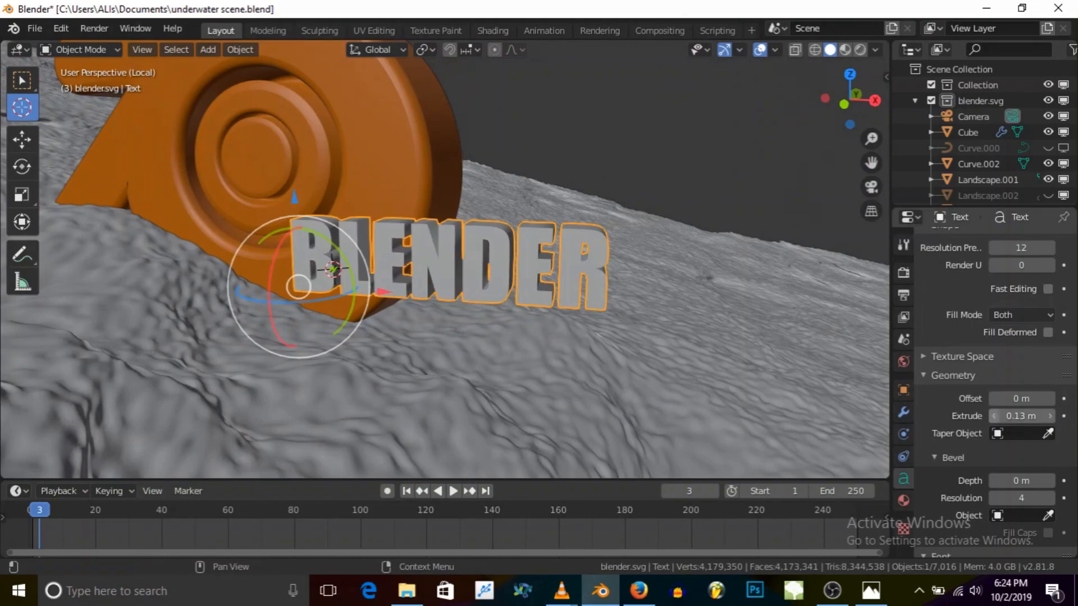
{"action": "scroll", "coordinate": [944, 430], "scroll_direction": "down", "scroll_amount": 3}
{"action": "left_click", "coordinate": [1048, 418]}
{"action": "left_click", "coordinate": [1048, 418]}
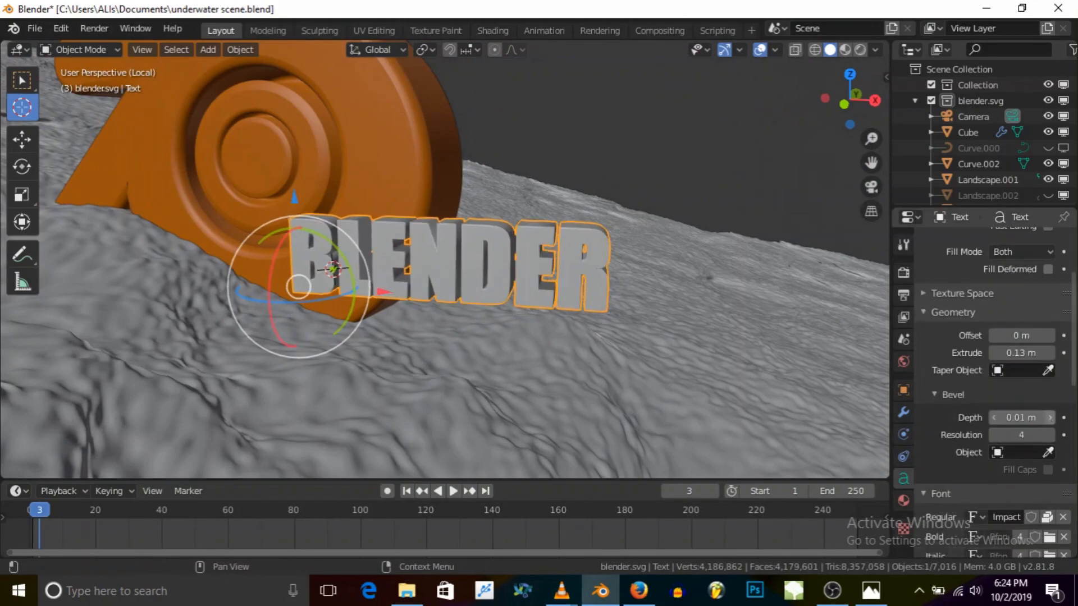
{"action": "middle_click_drag", "start_coordinate": [755, 370], "coordinate": [618, 287]}
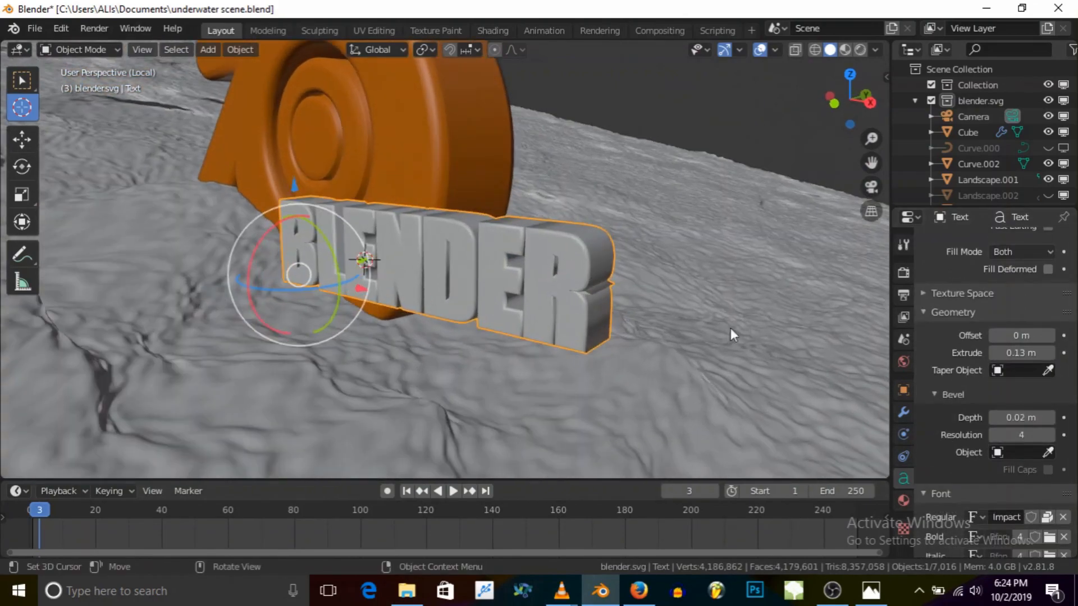
{"action": "left_click", "coordinate": [995, 418]}
{"action": "middle_click_drag", "start_coordinate": [665, 359], "coordinate": [625, 320]}
{"action": "middle_click_drag", "start_coordinate": [643, 279], "coordinate": [604, 275]}
{"action": "scroll", "coordinate": [584, 287], "scroll_direction": "up", "scroll_amount": 5}
{"action": "scroll", "coordinate": [597, 291], "scroll_direction": "down", "scroll_amount": 5}
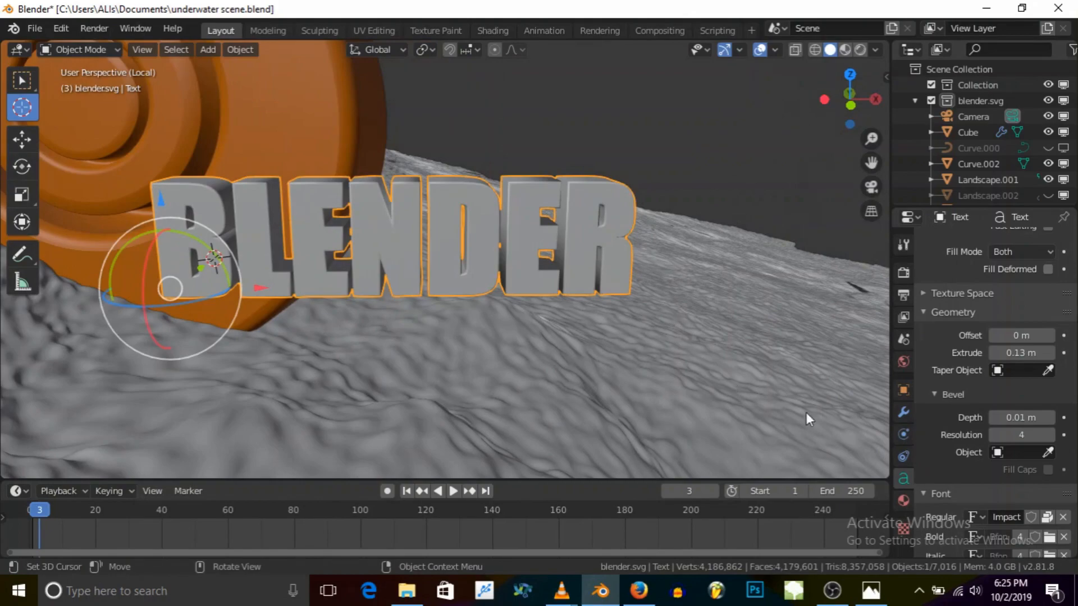
Try a bevel resolution of 1 on the text and set it back to 4
{"action": "middle_click_drag", "start_coordinate": [659, 325], "coordinate": [617, 329]}
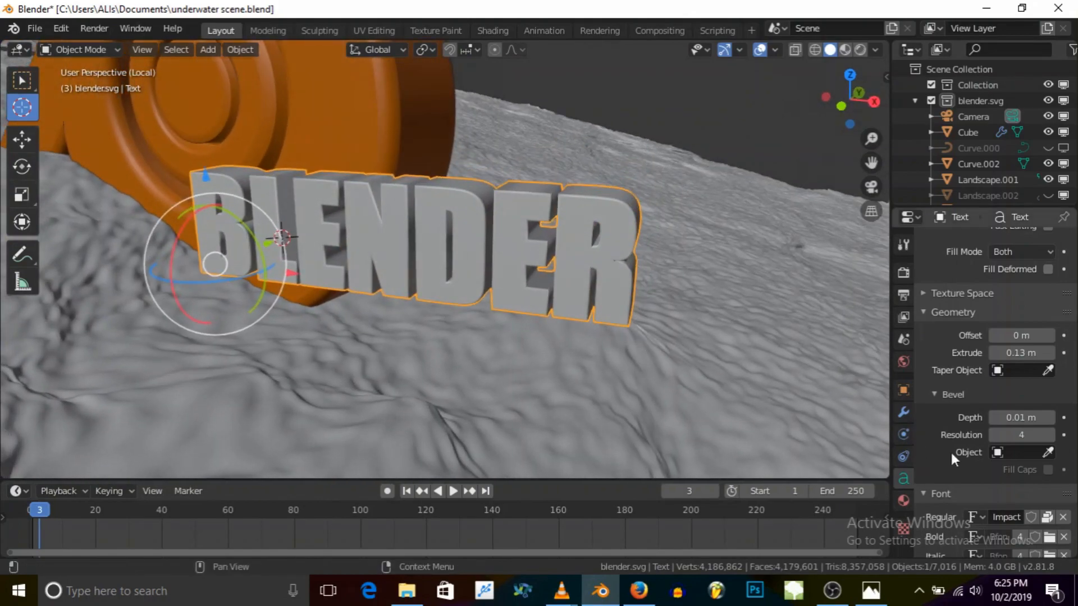
{"action": "left_click", "coordinate": [993, 435]}
{"action": "left_click", "coordinate": [992, 434]}
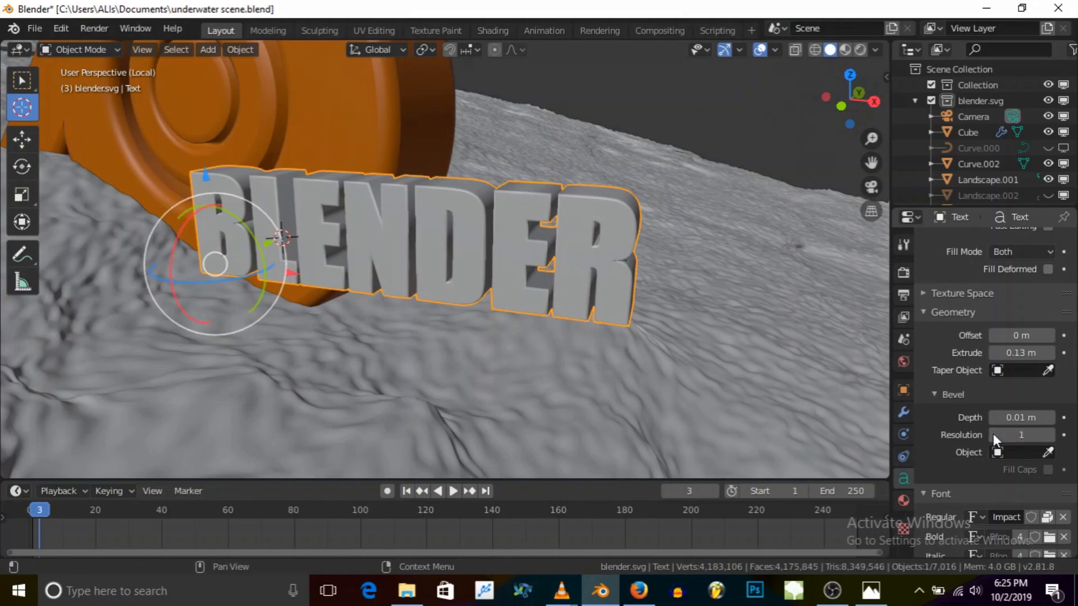
{"action": "mouse_move", "coordinate": [603, 243]}
{"action": "middle_mouse_down"}
{"action": "mouse_move", "coordinate": [594, 222]}
{"action": "mouse_move", "coordinate": [591, 231]}
{"action": "middle_mouse_up"}
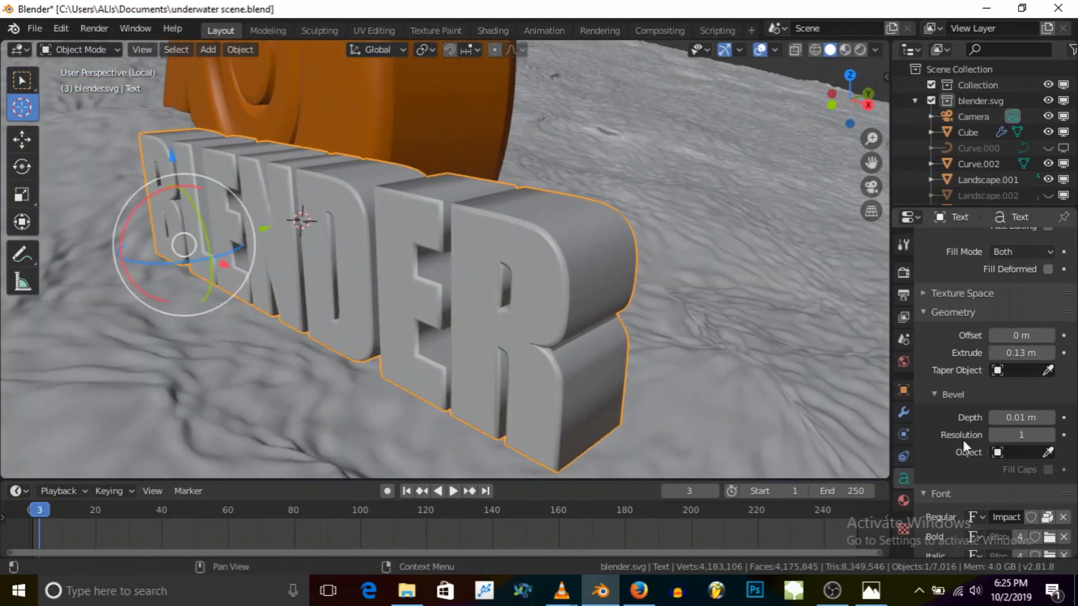
{"action": "left_click", "coordinate": [1051, 435]}
{"action": "left_click", "coordinate": [1051, 435]}
{"action": "left_click", "coordinate": [1051, 435]}
Duplicate the BLENDER text object, leaving the copy at the original's position
{"action": "middle_click_drag", "start_coordinate": [456, 278], "coordinate": [507, 248]}
{"action": "key", "text": "shift"}
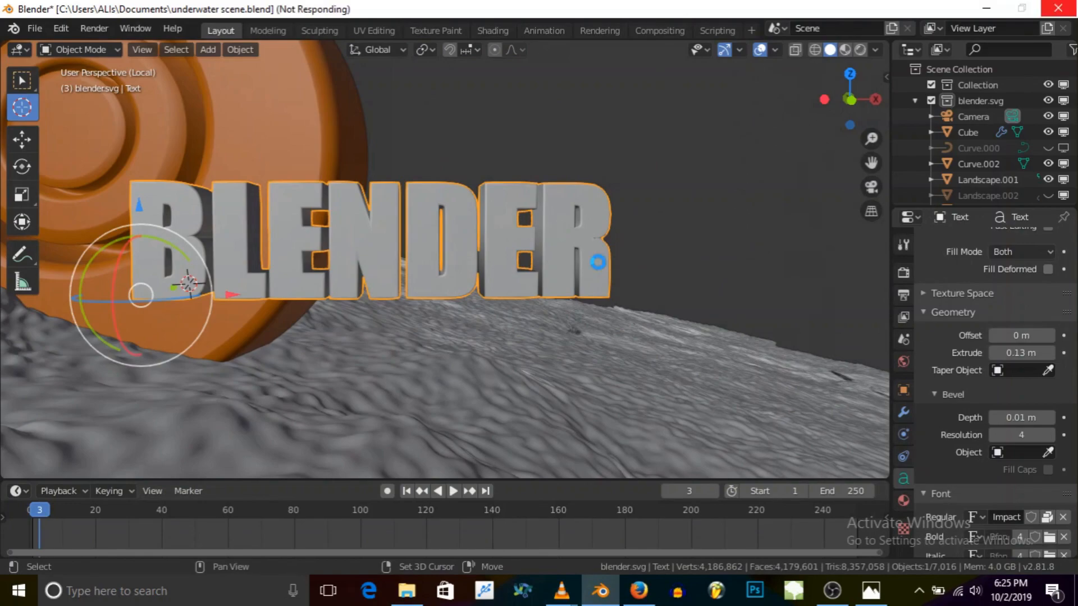
{"action": "right_click", "coordinate": [596, 265]}
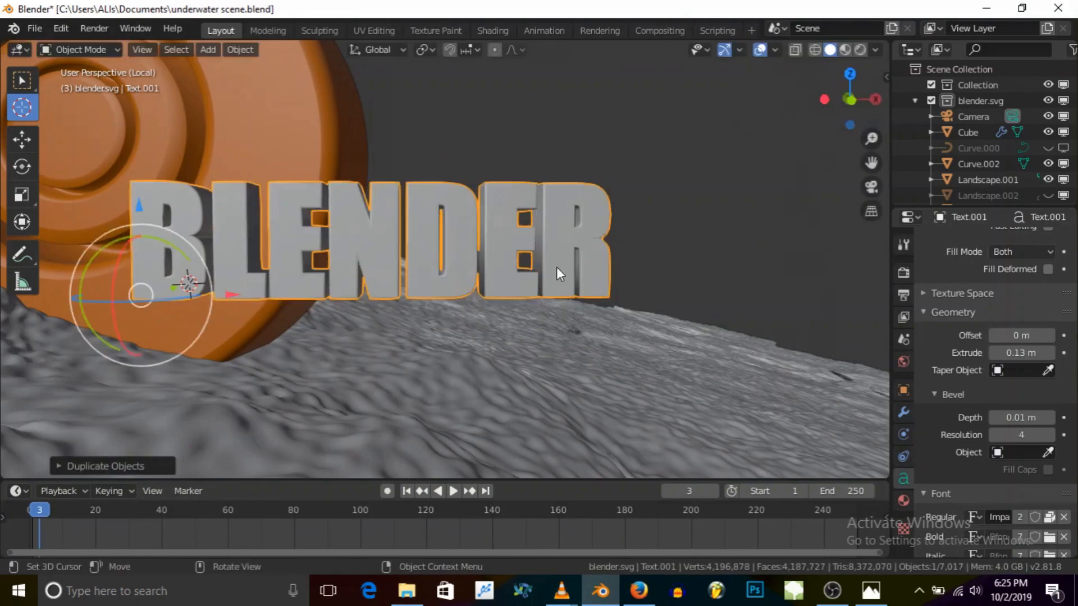
Move the duplicated text along the X axis until it stands just past the R of the original BLENDER text
{"action": "left_click_drag", "start_coordinate": [227, 295], "coordinate": [491, 279]}
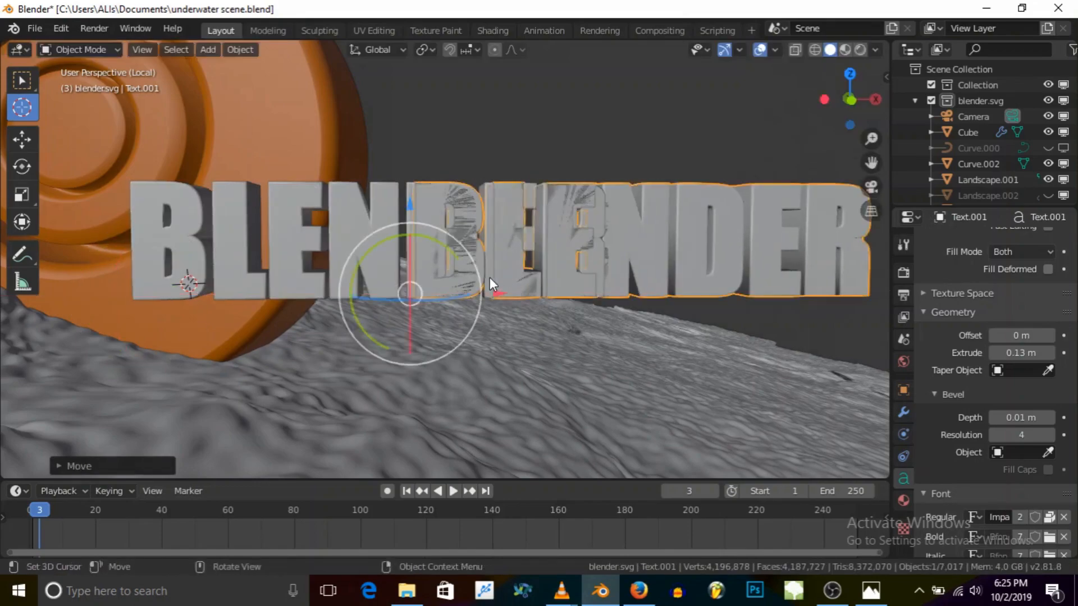
{"action": "middle_click_drag", "start_coordinate": [507, 282], "coordinate": [488, 288]}
{"action": "left_click_drag", "start_coordinate": [488, 288], "coordinate": [713, 302]}
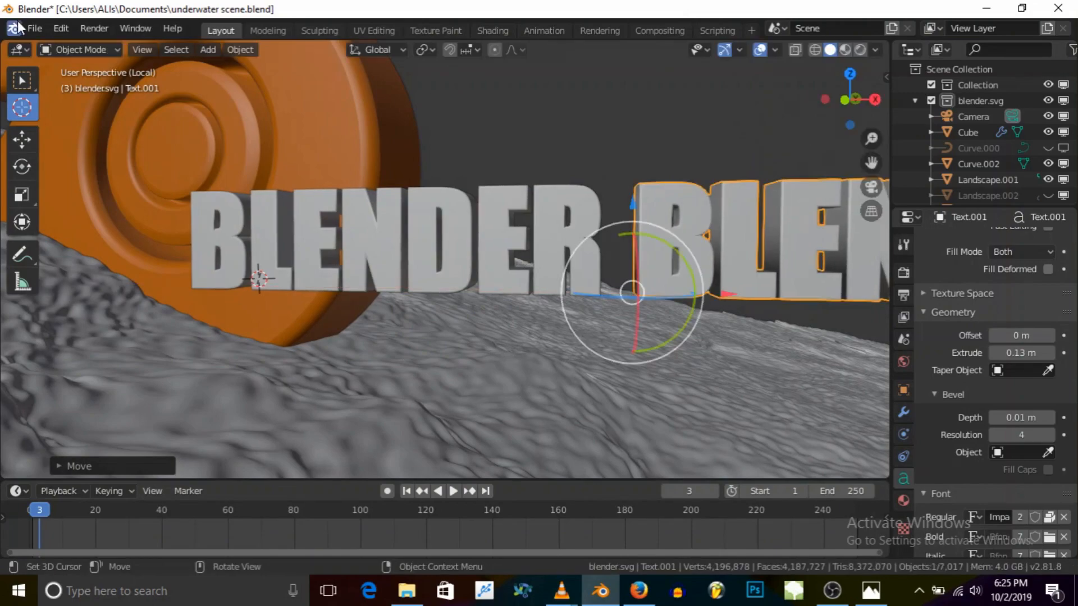
Replace the duplicated text's content with "2." in Edit Mode and return to Object Mode
{"action": "left_click", "coordinate": [79, 49]}
{"action": "left_click", "coordinate": [70, 82]}
{"action": "key", "text": "BackSpace"}
{"action": "key", "text": "BackSpace"}
{"action": "key", "text": "BackSpace"}
{"action": "key", "text": "BackSpace"}
{"action": "key", "text": "BackSpace"}
{"action": "key", "text": "BackSpace"}
{"action": "key", "text": "BackSpace"}
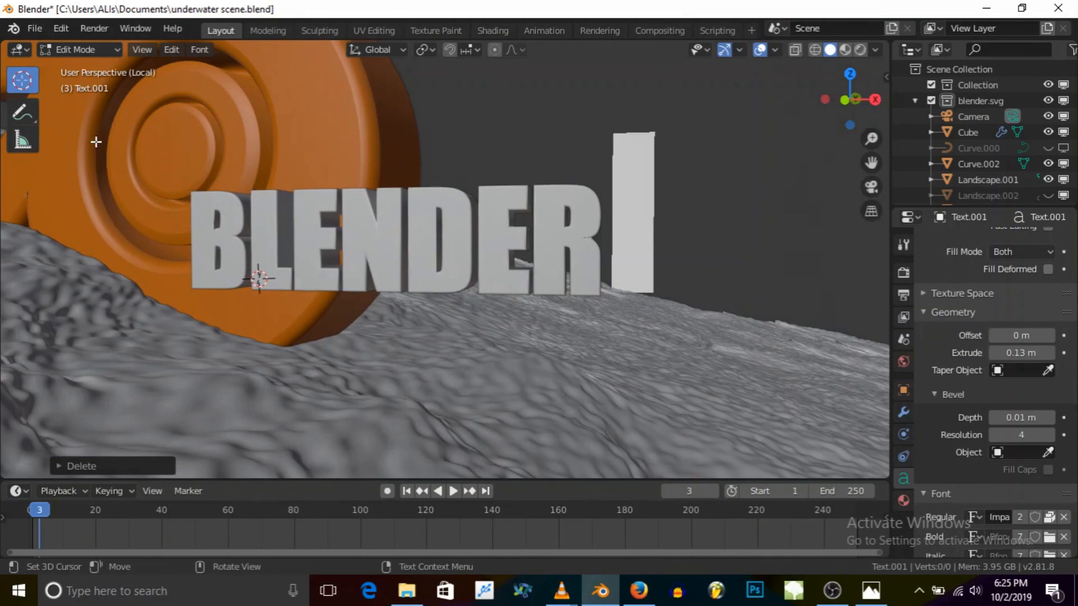
{"action": "type", "text": "2"}
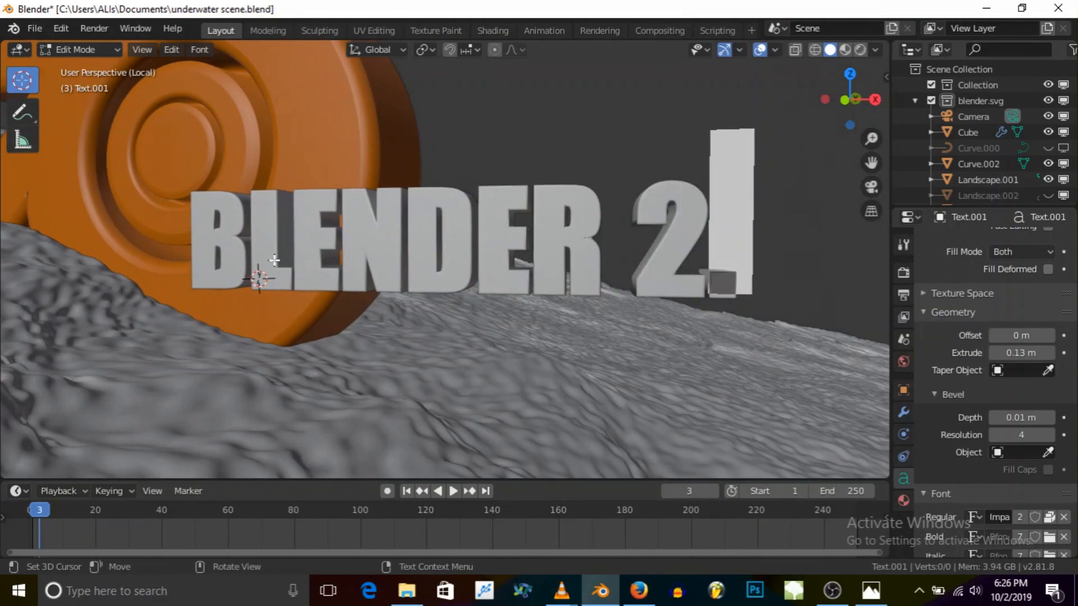
{"action": "scroll", "coordinate": [274, 260], "scroll_direction": "down", "scroll_amount": 1}
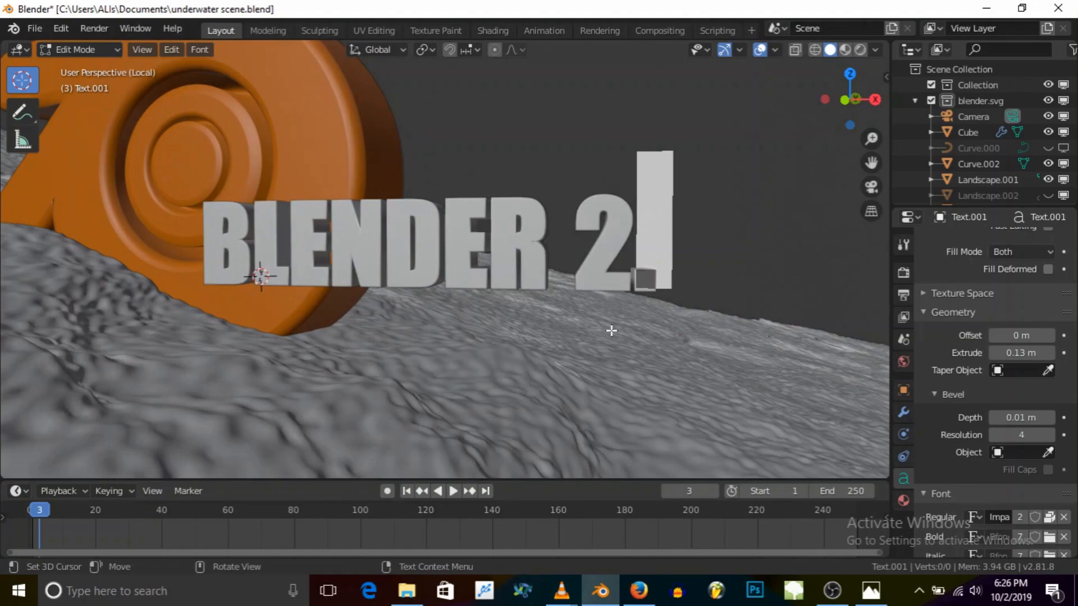
{"action": "left_click", "coordinate": [87, 46]}
{"action": "left_click", "coordinate": [90, 67]}
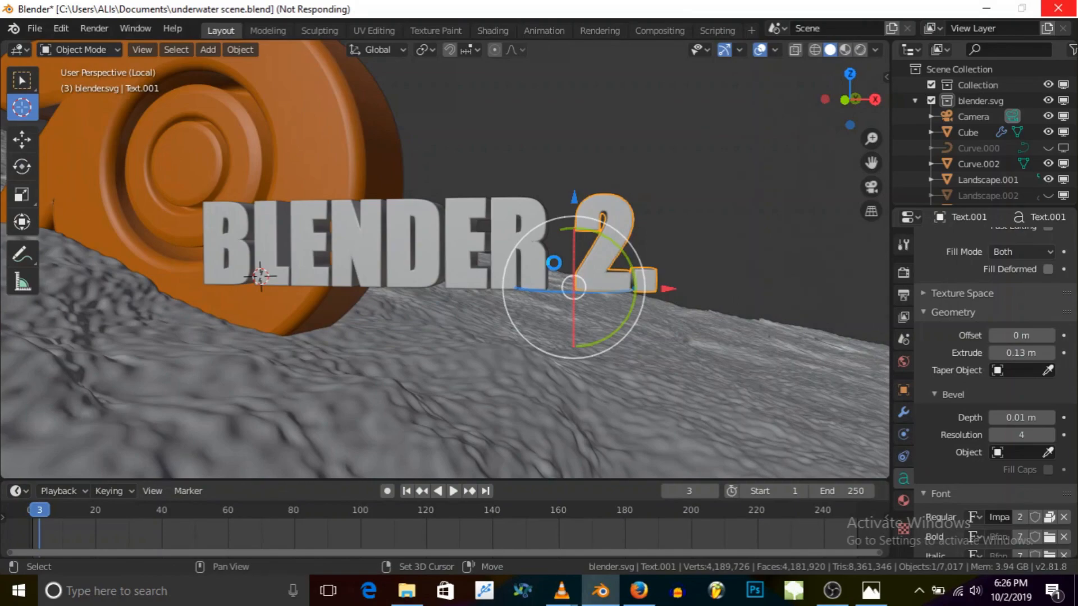
Duplicate the "2." text and move the copy about 1.8 m along the X axis, directly after the original
{"action": "key", "text": "shift+d"}
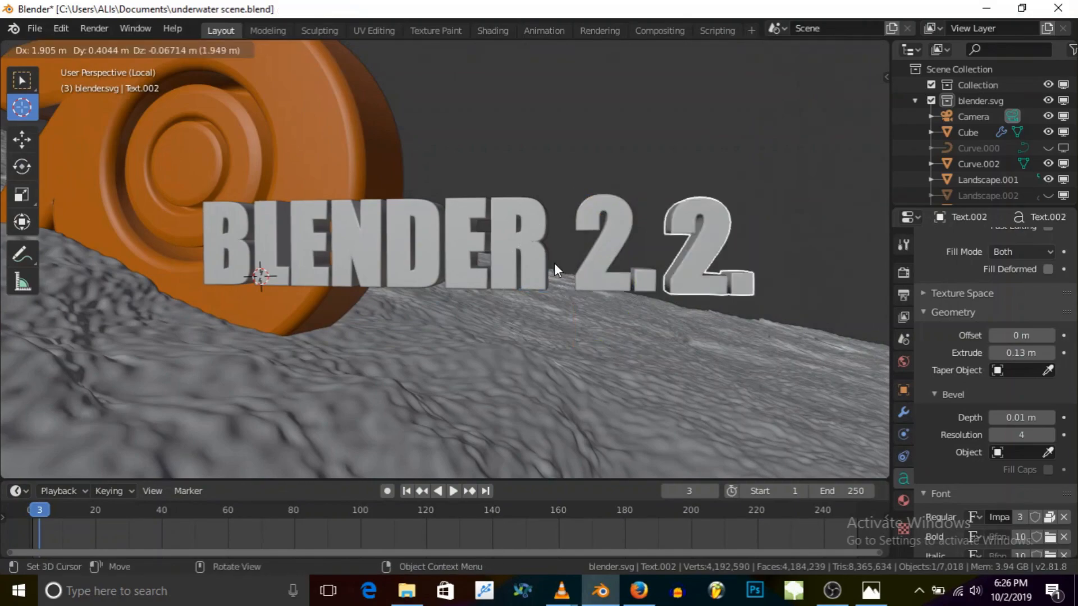
{"action": "right_click", "coordinate": [554, 263]}
{"action": "left_click_drag", "start_coordinate": [668, 288], "coordinate": [761, 285]}
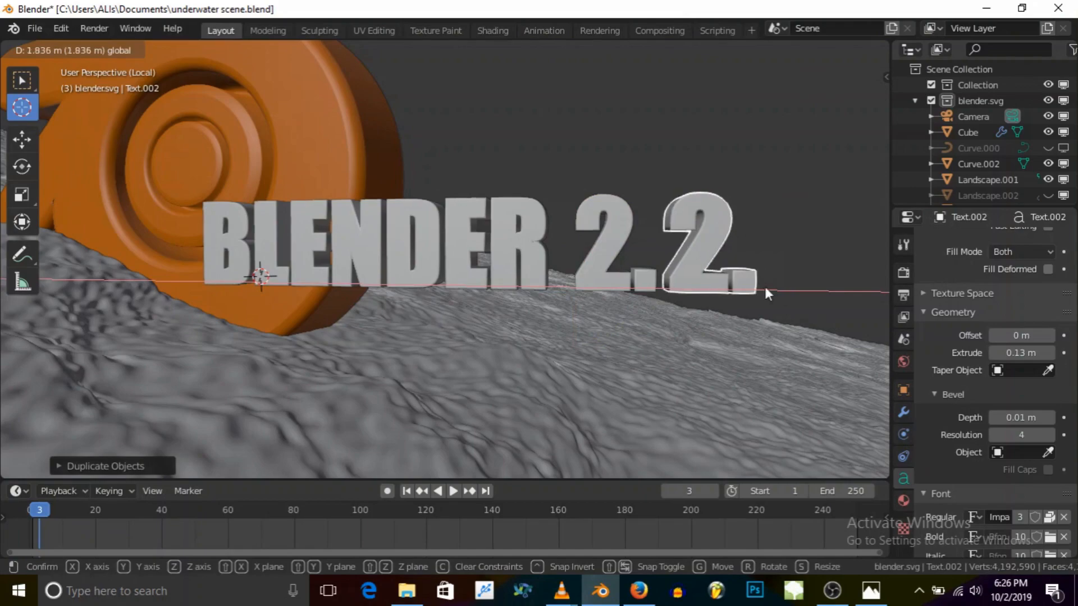
{"action": "left_click", "coordinate": [763, 284]}
Replace the new copy's content with "8" in Edit Mode and return to Object Mode
{"action": "left_click", "coordinate": [102, 51]}
{"action": "left_click", "coordinate": [78, 84]}
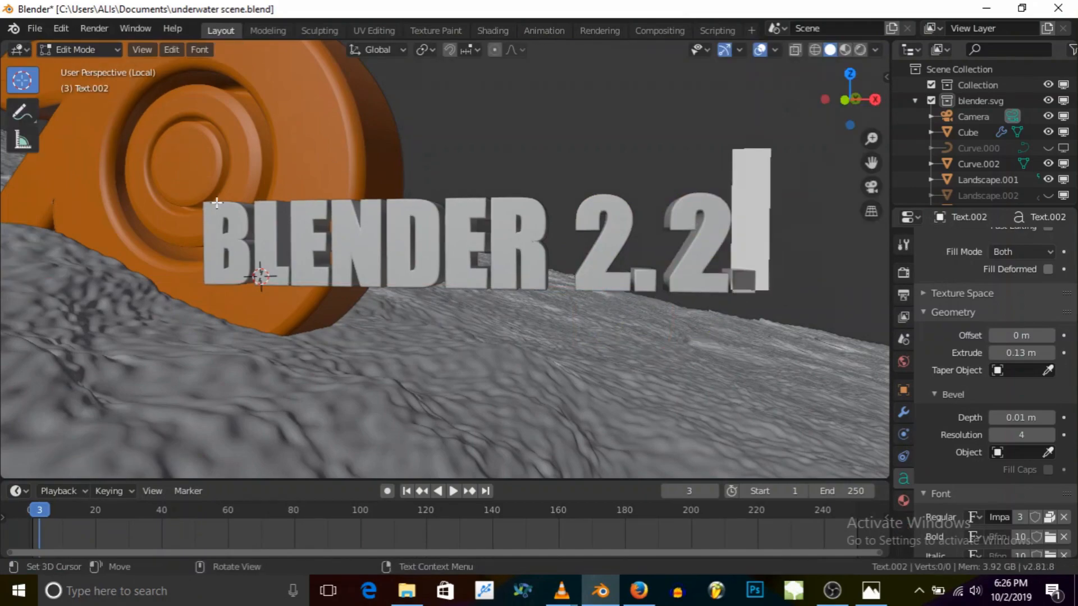
{"action": "key", "text": "BackSpace"}
{"action": "type", "text": "8"}
{"action": "left_click", "coordinate": [83, 48]}
{"action": "left_click", "coordinate": [89, 63]}
Select the "8", "2." and BLENDER text objects together and lower them along the Z axis towards the sand
{"action": "middle_click_drag", "start_coordinate": [669, 247], "coordinate": [597, 233]}
{"action": "left_click", "coordinate": [597, 207], "text": "shift"}
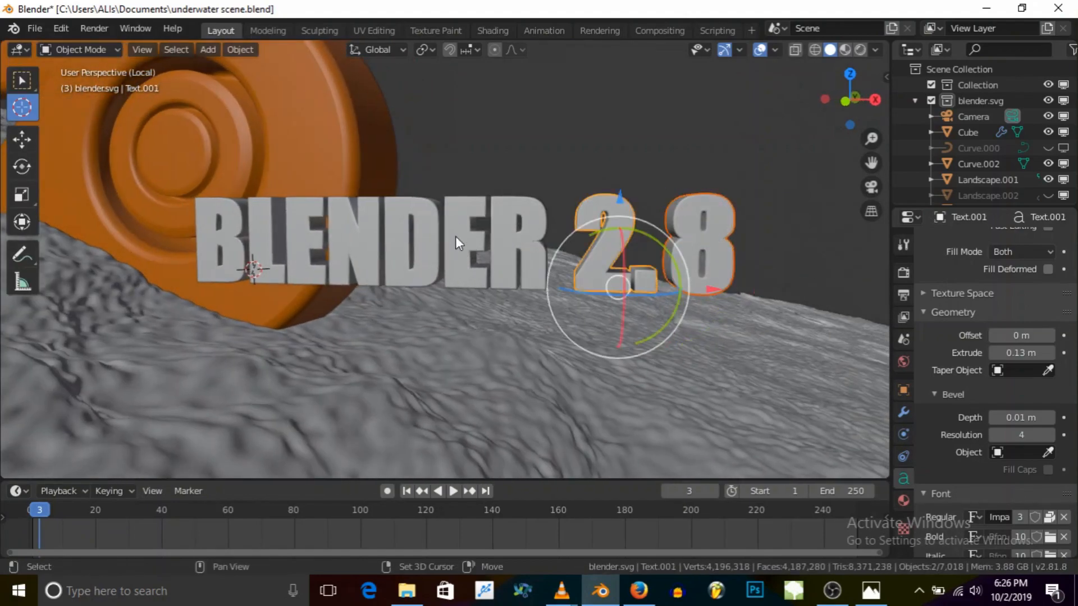
{"action": "left_click", "coordinate": [469, 211], "text": "shift"}
{"action": "middle_click_drag", "start_coordinate": [422, 245], "coordinate": [406, 275]}
{"action": "key", "text": "g"}
{"action": "key", "text": "z"}
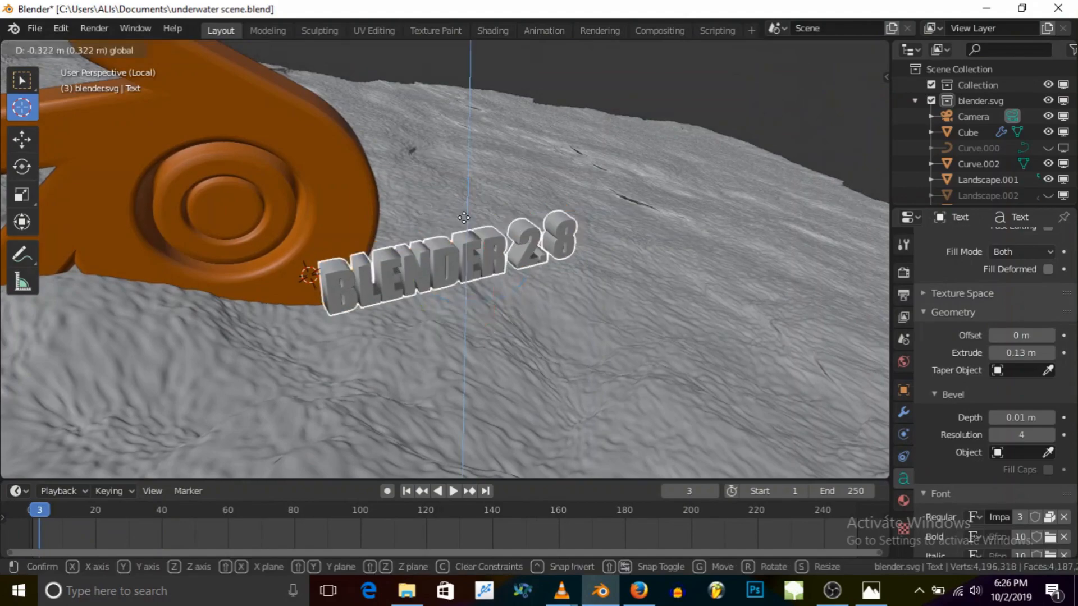
{"action": "left_click", "coordinate": [458, 250]}
Move the three text objects along X to the front of the logo and raise them along Z out of the terrain
{"action": "middle_click_drag", "start_coordinate": [422, 336], "coordinate": [467, 303]}
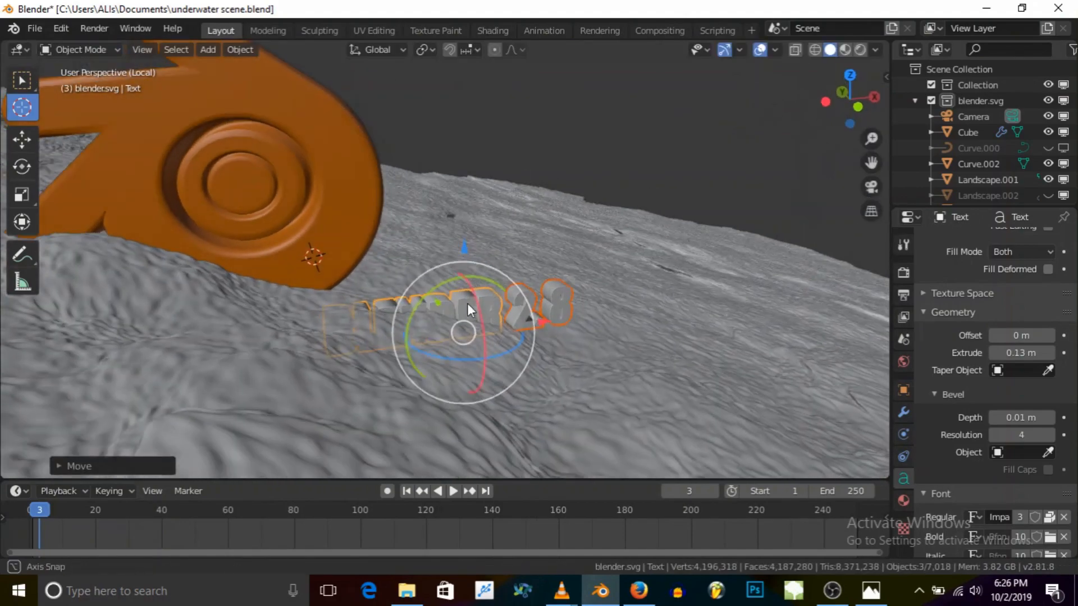
{"action": "key", "text": "g"}
{"action": "key", "text": "x"}
{"action": "left_click", "coordinate": [355, 321]}
{"action": "middle_click_drag", "start_coordinate": [354, 321], "coordinate": [435, 352]}
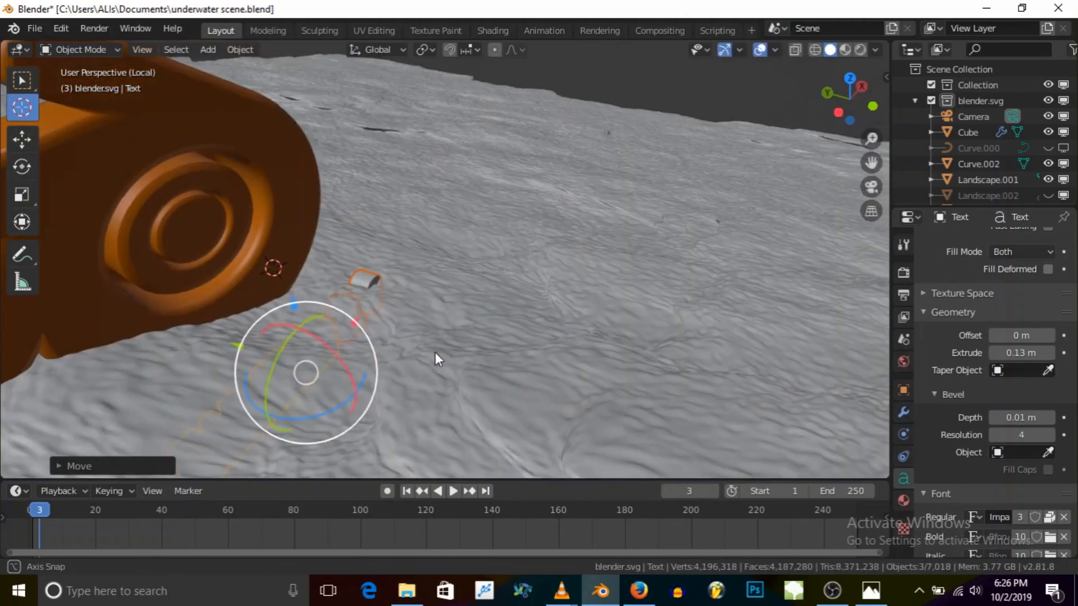
{"action": "key", "text": "g"}
{"action": "key", "text": "z"}
{"action": "left_click", "coordinate": [332, 305]}
Rotate the three text objects about the Y axis so the line of text follows the terrain's slope
{"action": "middle_click_drag", "start_coordinate": [332, 305], "coordinate": [257, 271]}
{"action": "key", "text": "r"}
{"action": "key", "text": "y"}
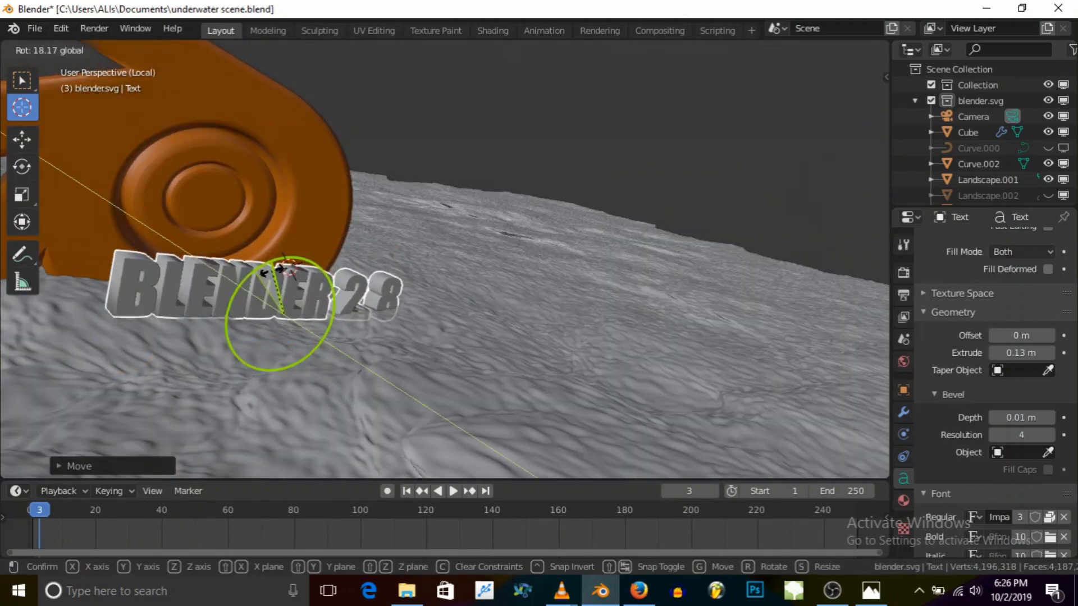
{"action": "left_click", "coordinate": [255, 266]}
Raise the tilted text further along Z above the sand and fine-tune its rotation in front of the logo
{"action": "mouse_move", "coordinate": [256, 266]}
{"action": "middle_mouse_down"}
{"action": "mouse_move", "coordinate": [214, 257]}
{"action": "mouse_move", "coordinate": [261, 247]}
{"action": "middle_mouse_up"}
{"action": "left_click_drag", "start_coordinate": [256, 256], "coordinate": [275, 216]}
{"action": "middle_click_drag", "start_coordinate": [298, 290], "coordinate": [318, 274]}
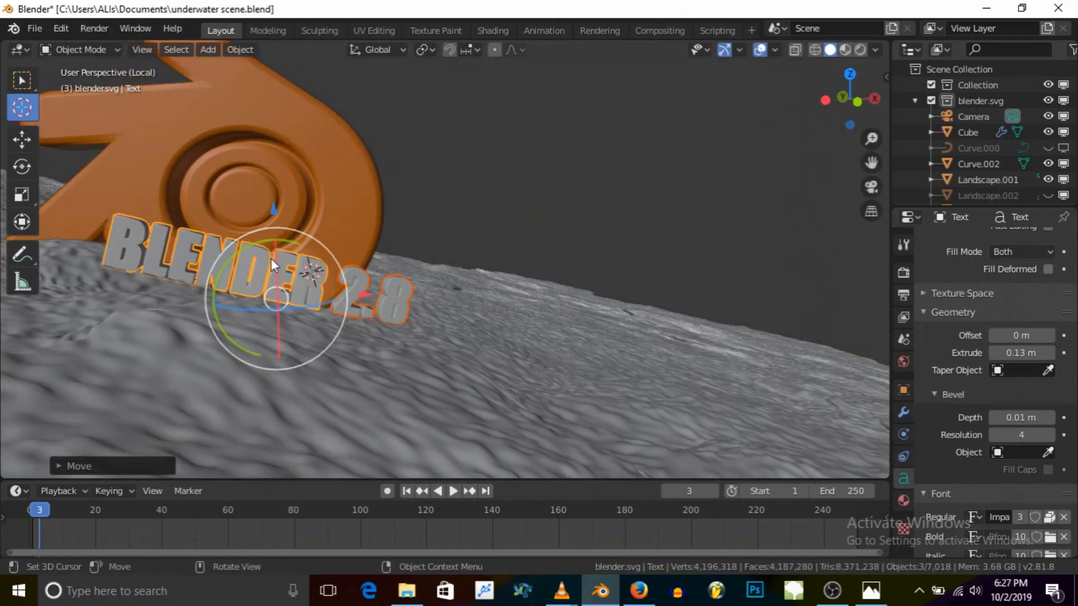
{"action": "middle_click_drag", "start_coordinate": [272, 262], "coordinate": [329, 298]}
{"action": "mouse_move", "coordinate": [329, 298]}
{"action": "left_mouse_down"}
{"action": "mouse_move", "coordinate": [334, 307]}
{"action": "mouse_move", "coordinate": [324, 299]}
{"action": "left_mouse_up"}
{"action": "middle_click_drag", "start_coordinate": [325, 299], "coordinate": [345, 308]}
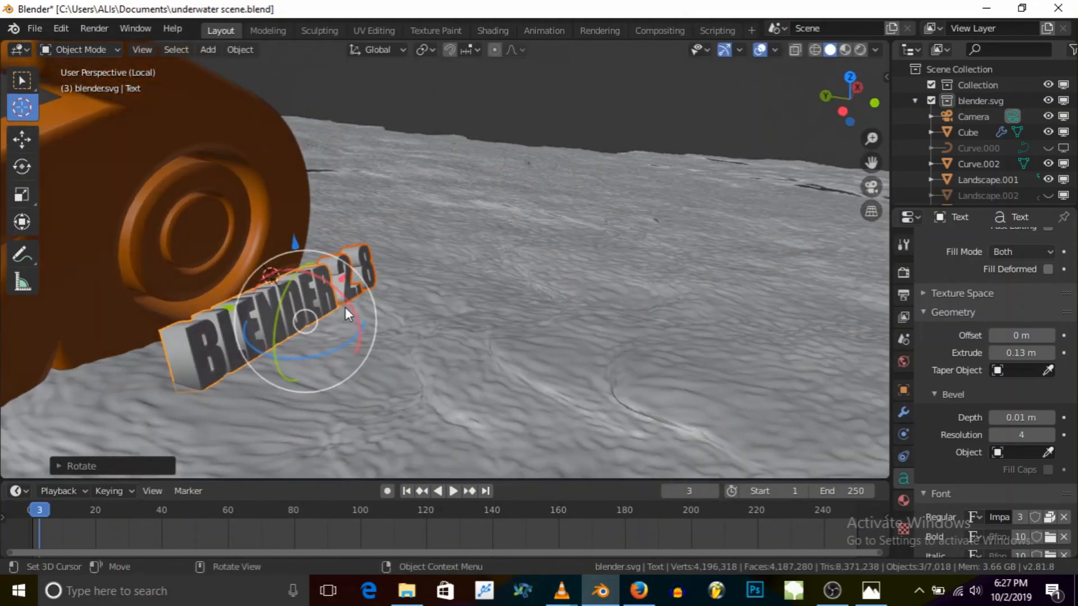
Move the three text objects about 1.4 m along the Y axis, closer to the logo
{"action": "key", "text": "g"}
{"action": "key", "text": "y"}
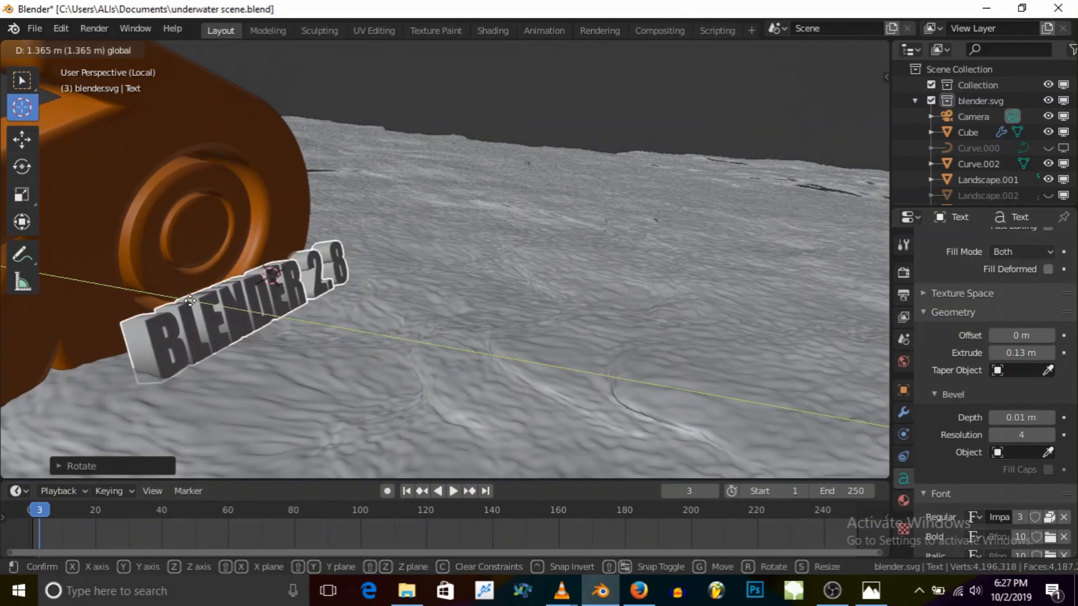
{"action": "left_click", "coordinate": [198, 302]}
{"action": "middle_click_drag", "start_coordinate": [317, 328], "coordinate": [264, 306]}
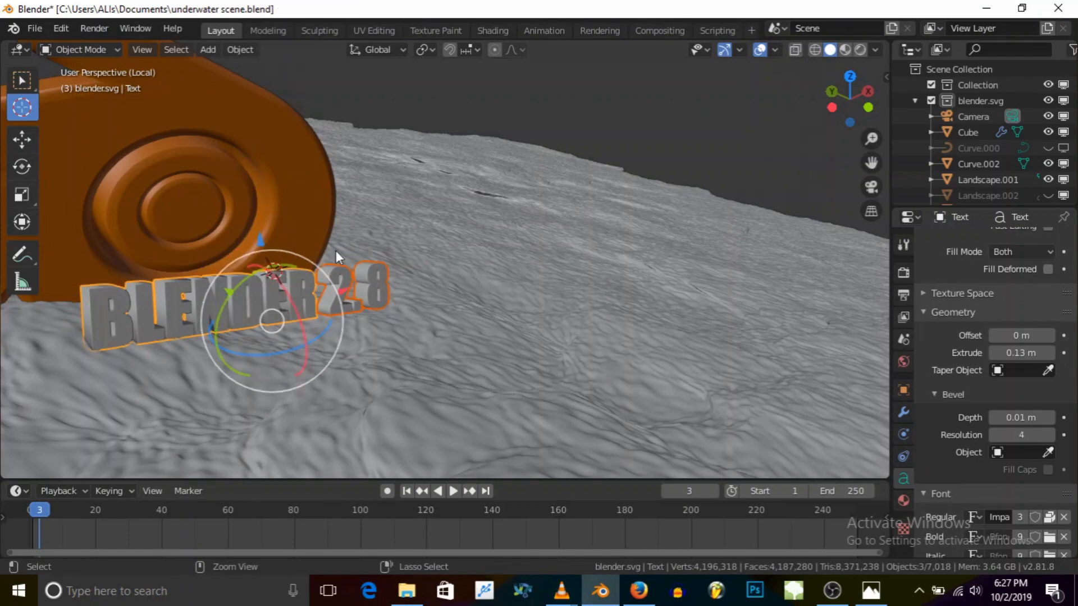
Adjust the text's rotation and tilt all three text objects backwards about the X axis by about 15°
{"action": "middle_click_drag", "start_coordinate": [236, 264], "coordinate": [292, 275]}
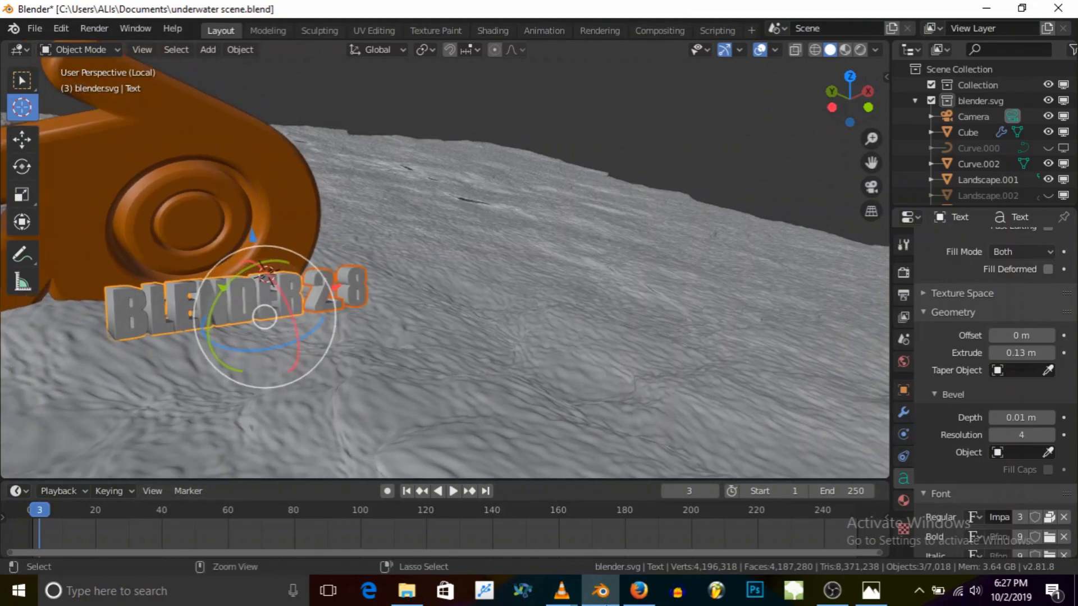
{"action": "middle_click_drag", "start_coordinate": [406, 326], "coordinate": [233, 303]}
{"action": "left_click_drag", "start_coordinate": [293, 303], "coordinate": [274, 301]}
{"action": "key", "text": "r"}
{"action": "key", "text": "x"}
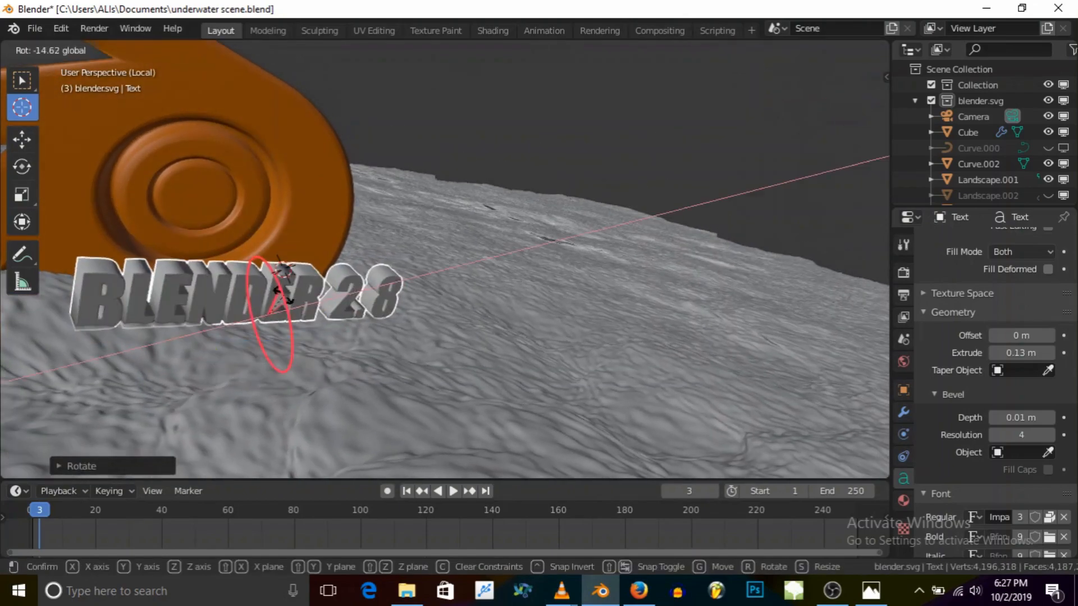
{"action": "left_click", "coordinate": [281, 284]}
{"action": "middle_click_drag", "start_coordinate": [336, 310], "coordinate": [309, 301]}
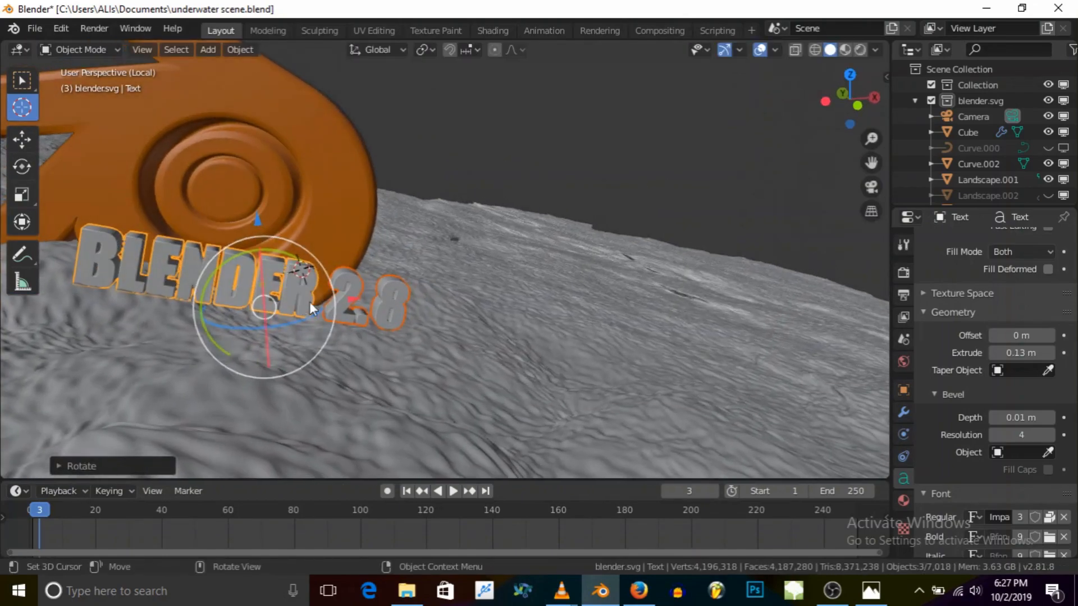
Switch to the camera view and raise the text slightly along the Z axis
{"action": "left_click", "coordinate": [870, 187]}
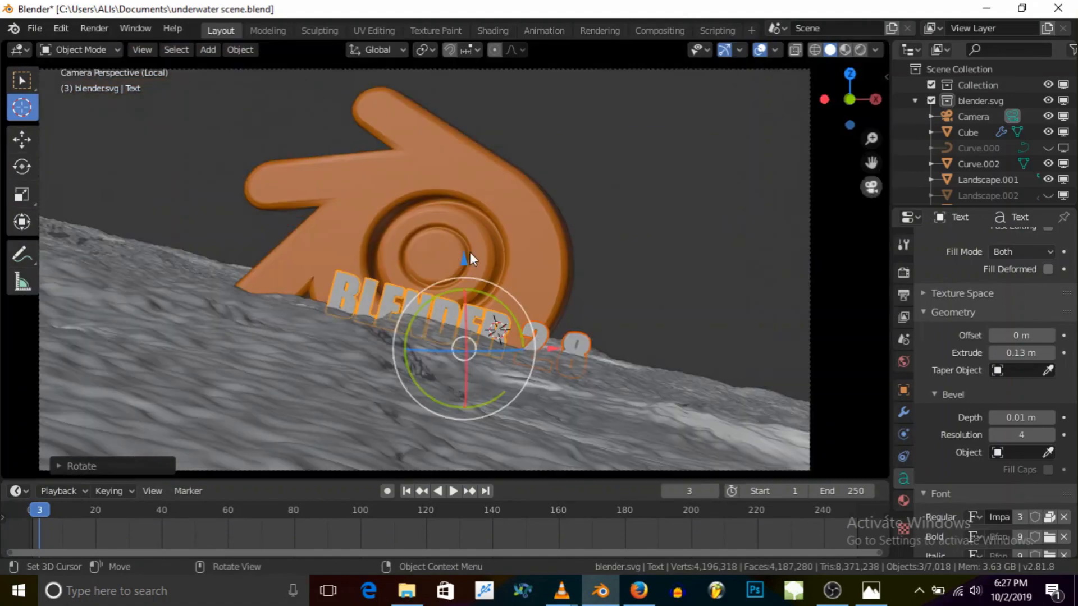
{"action": "key", "text": "g"}
{"action": "key", "text": "z"}
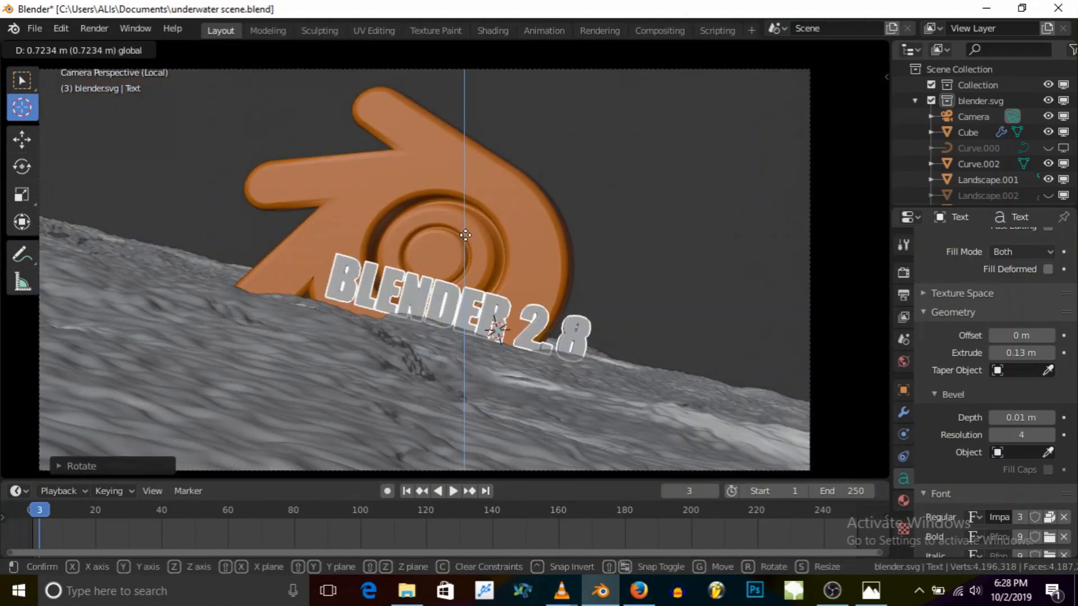
{"action": "left_click", "coordinate": [528, 346]}
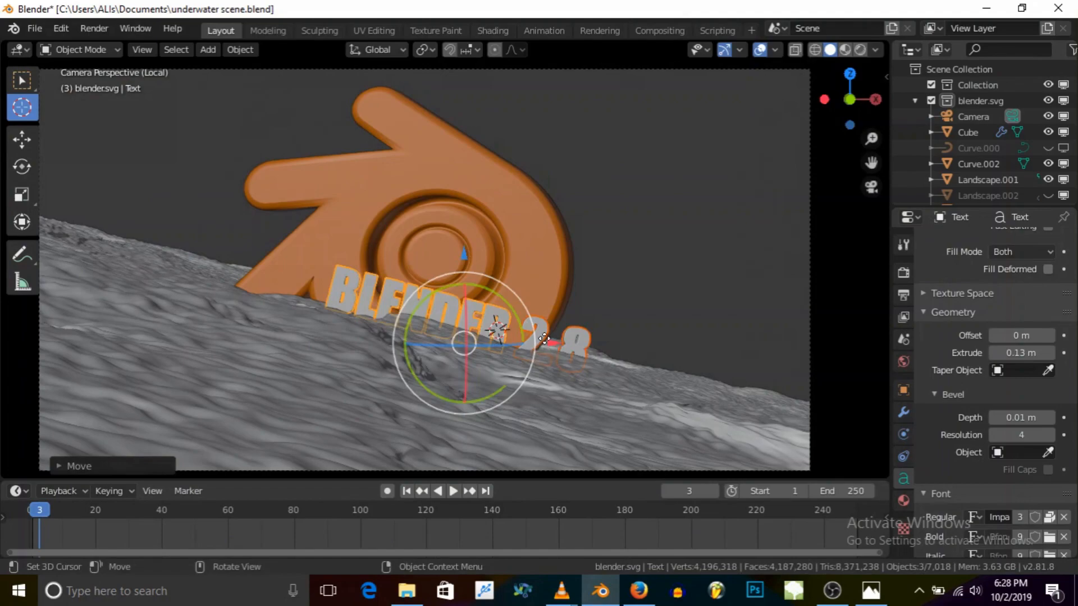
Shift the text along X towards the logo's lower spike and adjust its height along the Z axis
{"action": "key", "text": "g"}
{"action": "key", "text": "x"}
{"action": "left_click", "coordinate": [488, 336]}
{"action": "key", "text": "g"}
{"action": "key", "text": "z"}
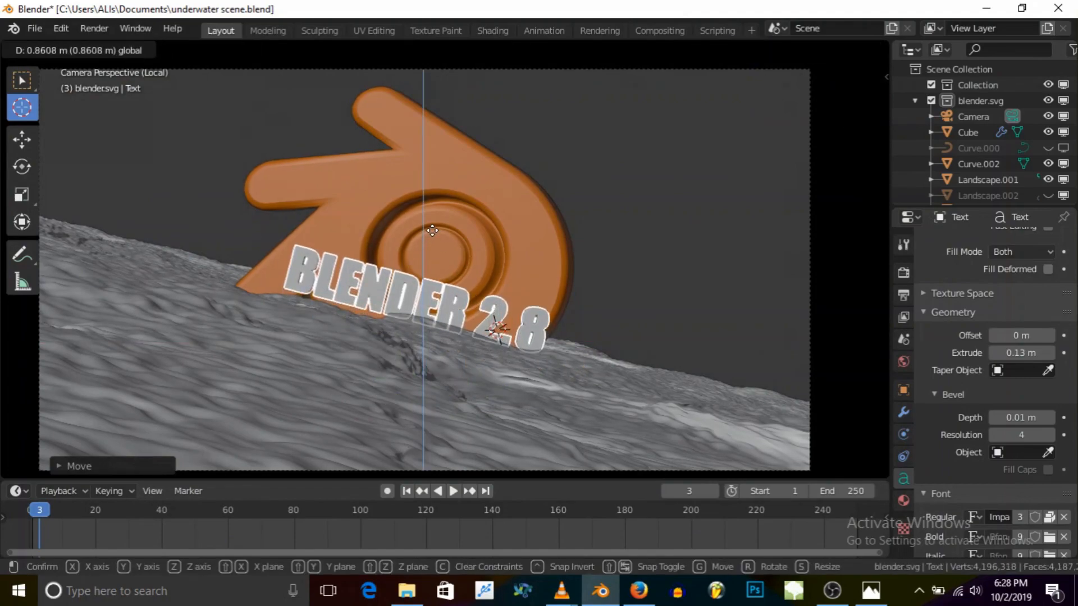
{"action": "left_click", "coordinate": [439, 268]}
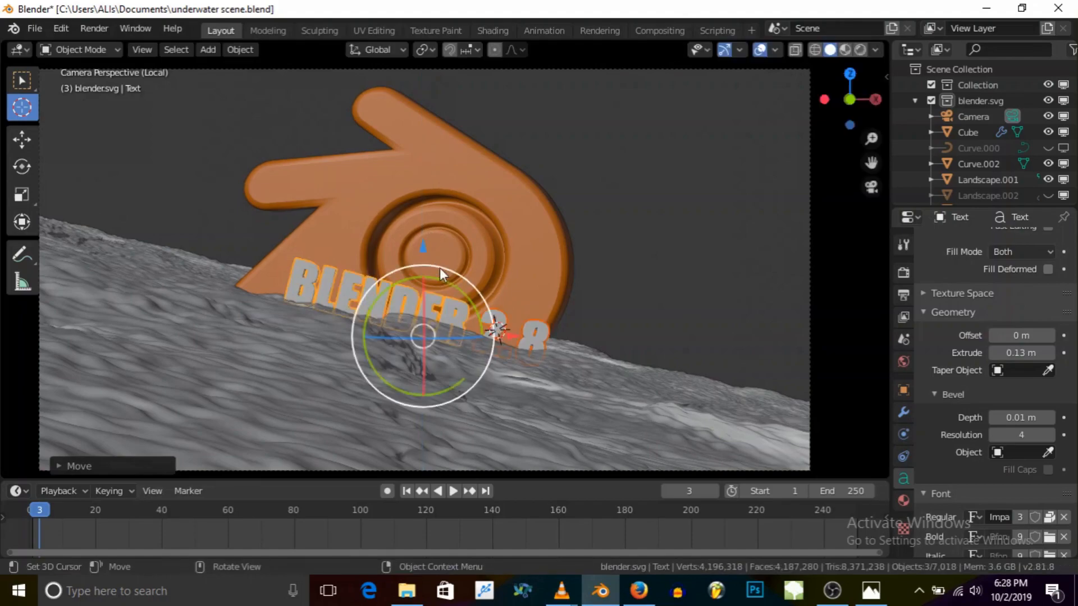
Fine-tune the BLENDER 2.8 text's rotation, height and X position so it rests along the sand slope beside the logo
{"action": "left_click_drag", "start_coordinate": [463, 291], "coordinate": [455, 283]}
{"action": "left_click_drag", "start_coordinate": [426, 248], "coordinate": [432, 240]}
{"action": "left_click_drag", "start_coordinate": [504, 331], "coordinate": [458, 322]}
{"action": "mouse_move", "coordinate": [387, 259]}
{"action": "left_mouse_down"}
{"action": "mouse_move", "coordinate": [380, 225]}
{"action": "mouse_move", "coordinate": [405, 268]}
{"action": "left_mouse_up"}
{"action": "scroll", "coordinate": [455, 325], "scroll_direction": "up", "scroll_amount": 2}
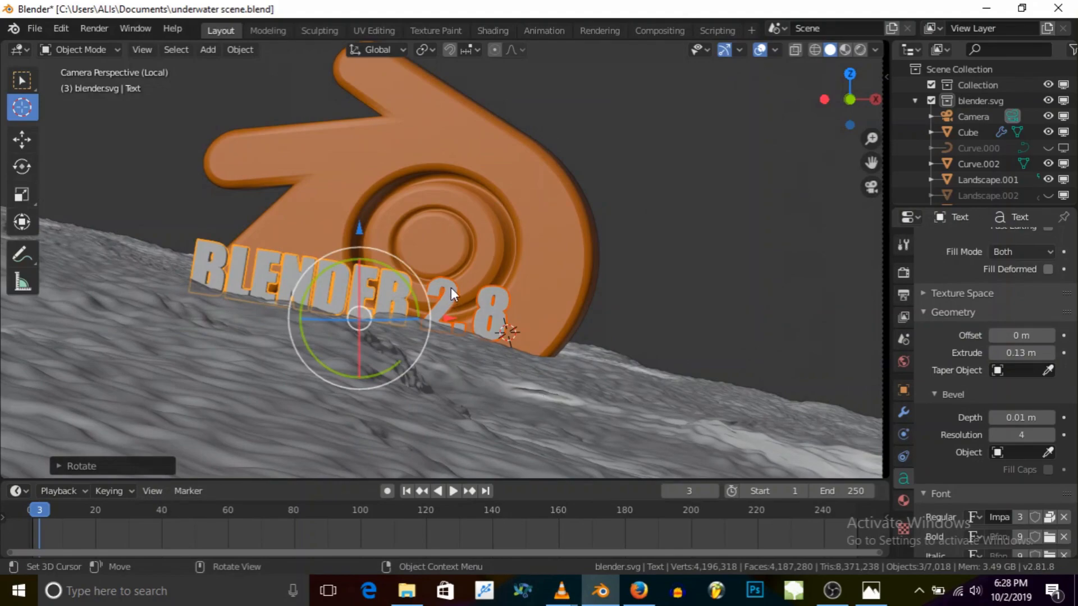
{"action": "left_click_drag", "start_coordinate": [358, 228], "coordinate": [355, 220]}
{"action": "left_click_drag", "start_coordinate": [377, 257], "coordinate": [378, 257]}
Activate the Select Box tool, select only the "2." text and raise it slightly along Z
{"action": "left_click", "coordinate": [454, 282]}
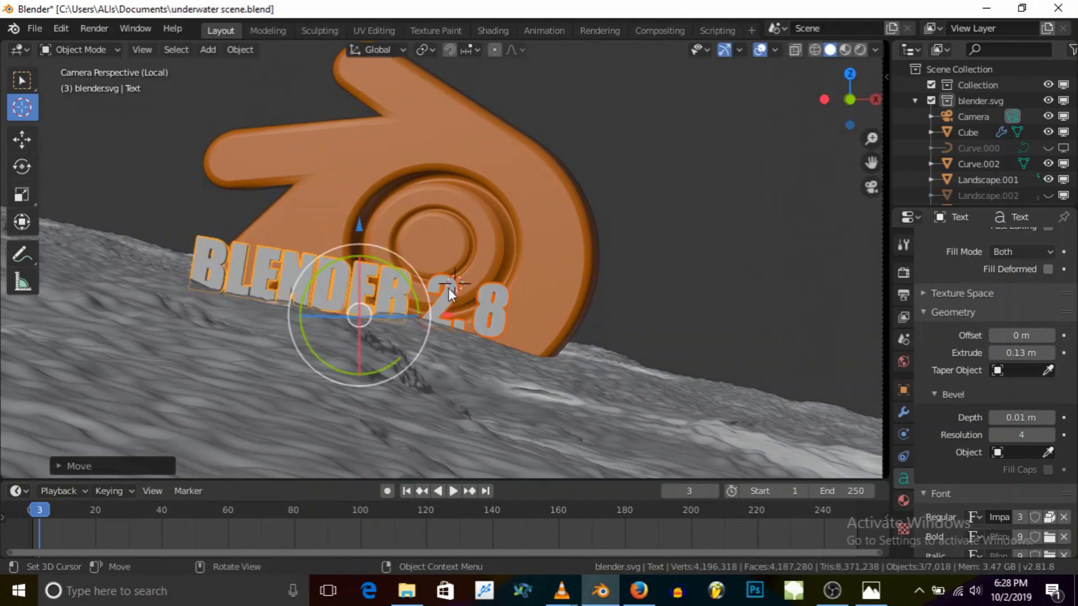
{"action": "left_click", "coordinate": [33, 90]}
{"action": "left_click", "coordinate": [453, 291]}
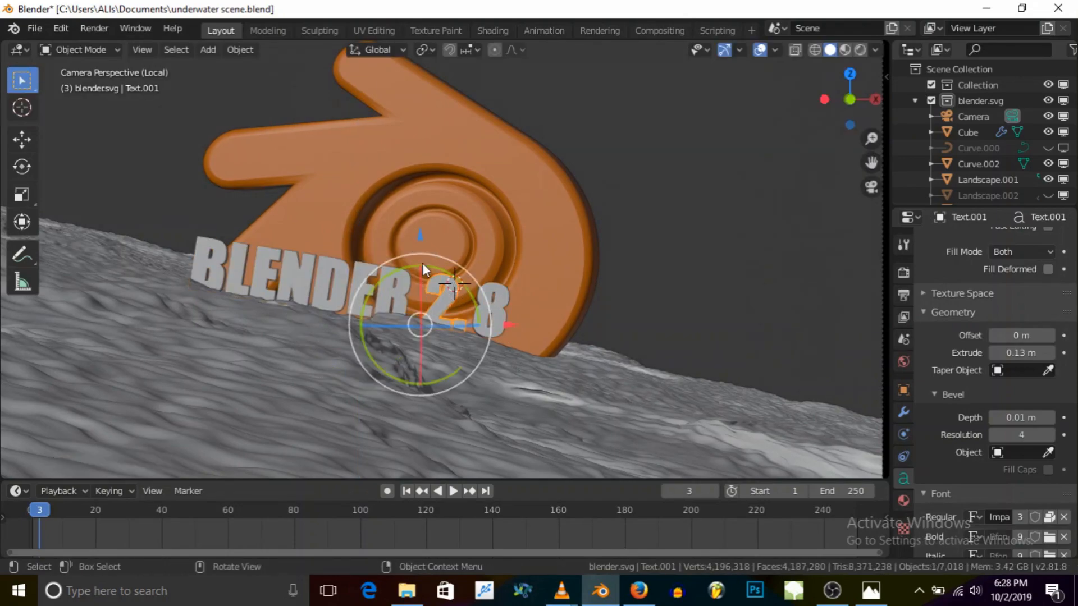
{"action": "left_click_drag", "start_coordinate": [419, 234], "coordinate": [420, 231]}
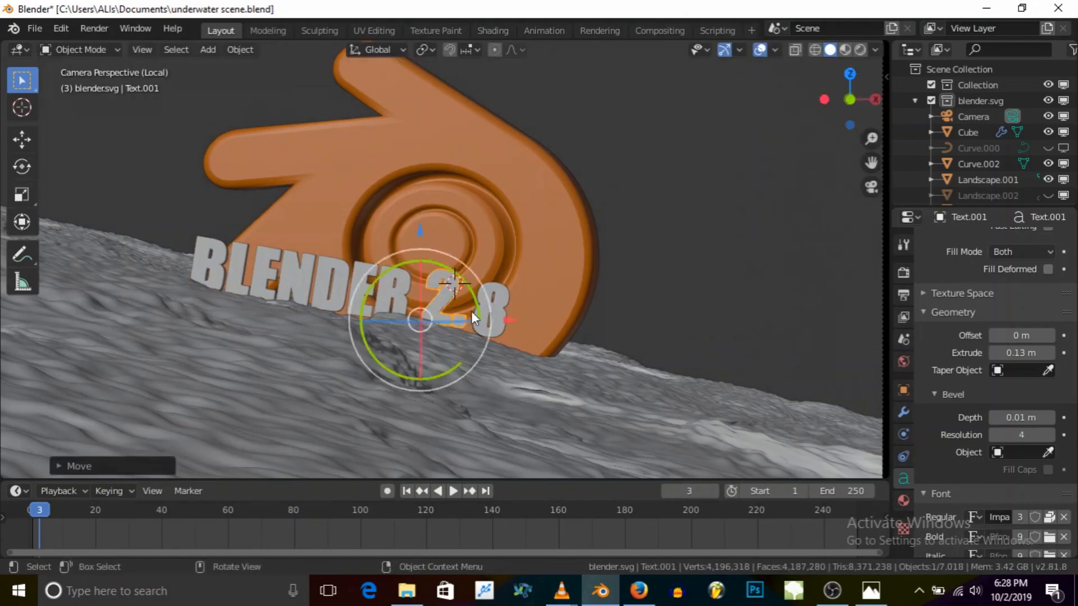
Scale up the "2." text uniformly so it is larger than the neighbouring letters
{"action": "middle_click_drag", "start_coordinate": [474, 317], "coordinate": [474, 338]}
{"action": "scroll", "coordinate": [446, 261], "scroll_direction": "up", "scroll_amount": 8}
{"action": "mouse_move", "coordinate": [430, 274]}
{"action": "middle_mouse_down"}
{"action": "mouse_move", "coordinate": [462, 270]}
{"action": "mouse_move", "coordinate": [422, 231]}
{"action": "mouse_move", "coordinate": [415, 263]}
{"action": "middle_mouse_up"}
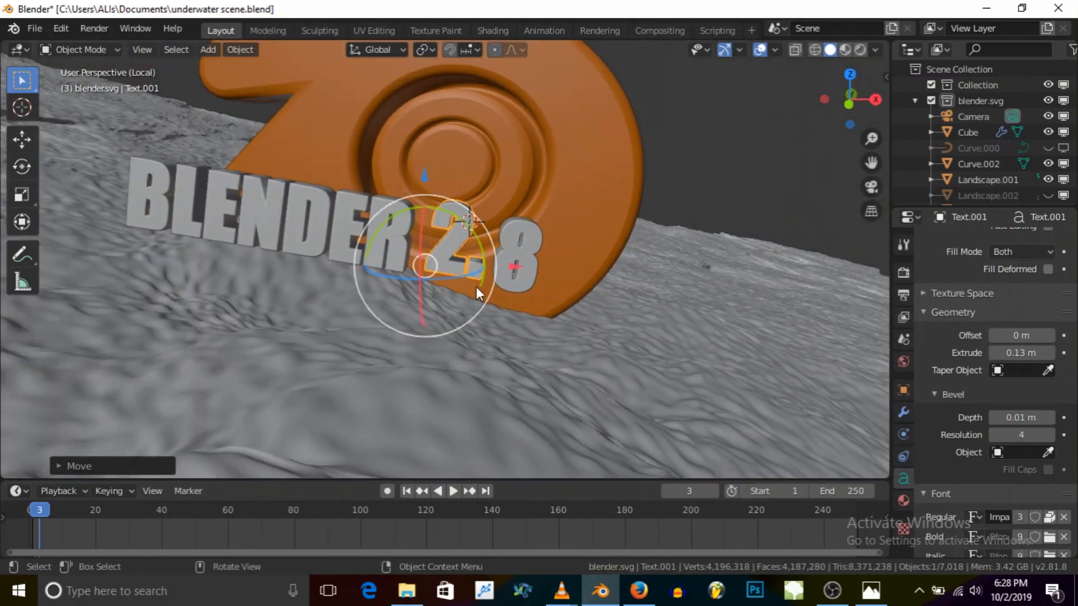
{"action": "key", "text": "s"}
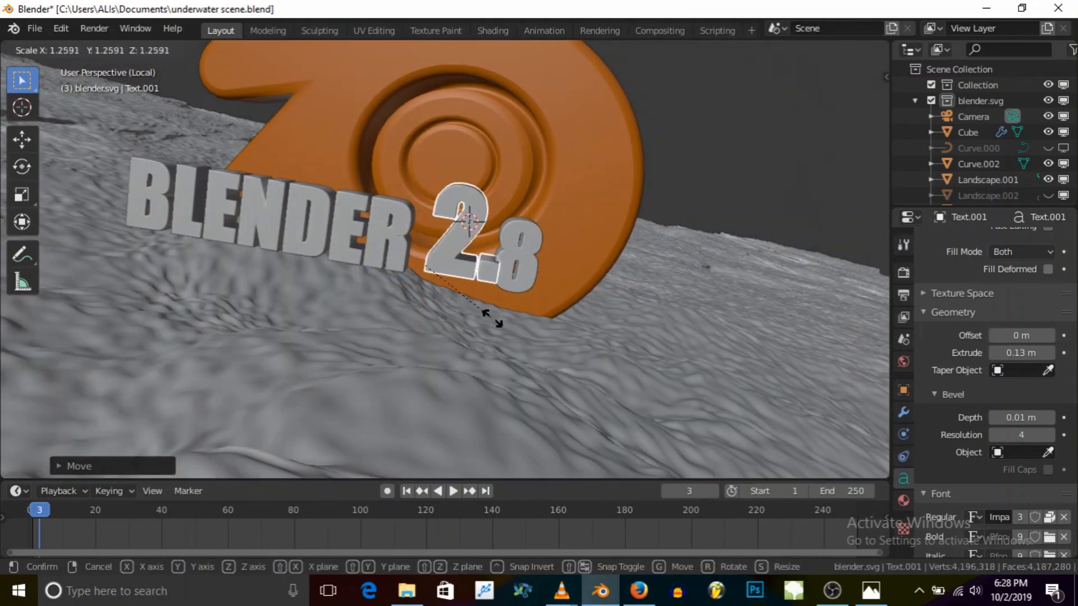
{"action": "left_click", "coordinate": [502, 327]}
Reposition the enlarged "2." along Z and shift it along X towards the R, using the camera view
{"action": "key", "text": "g"}
{"action": "key", "text": "z"}
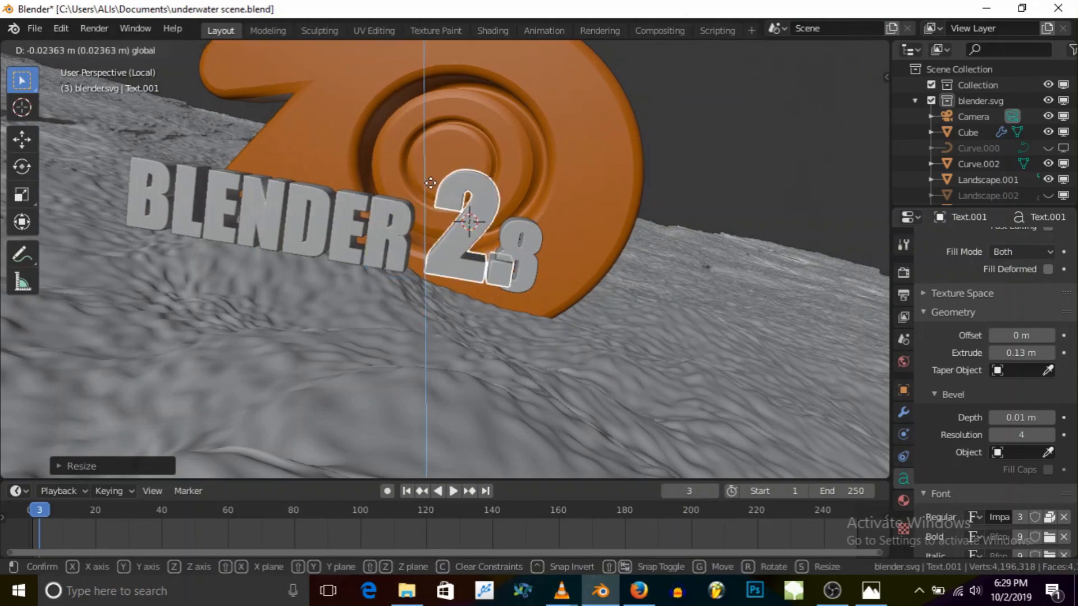
{"action": "left_click", "coordinate": [847, 217]}
{"action": "left_click", "coordinate": [871, 187]}
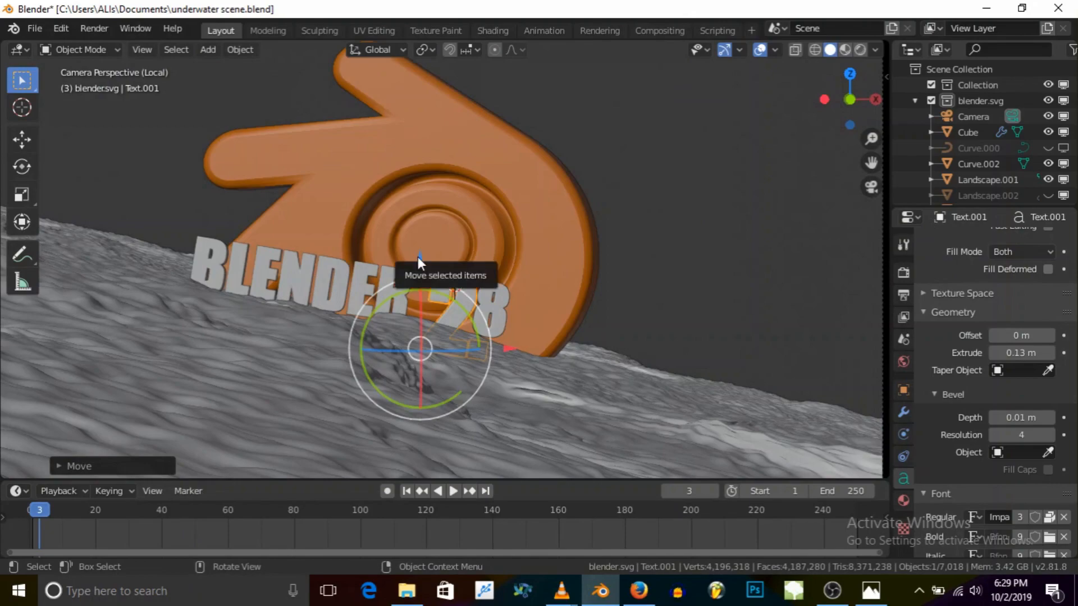
{"action": "left_click_drag", "start_coordinate": [422, 263], "coordinate": [427, 241]}
{"action": "left_click_drag", "start_coordinate": [493, 328], "coordinate": [464, 331]}
Move the "2." text forward along the Y axis by about 3.9 m, in front of the other text
{"action": "middle_click_drag", "start_coordinate": [435, 329], "coordinate": [508, 418]}
{"action": "scroll", "coordinate": [446, 246], "scroll_direction": "up", "scroll_amount": 10}
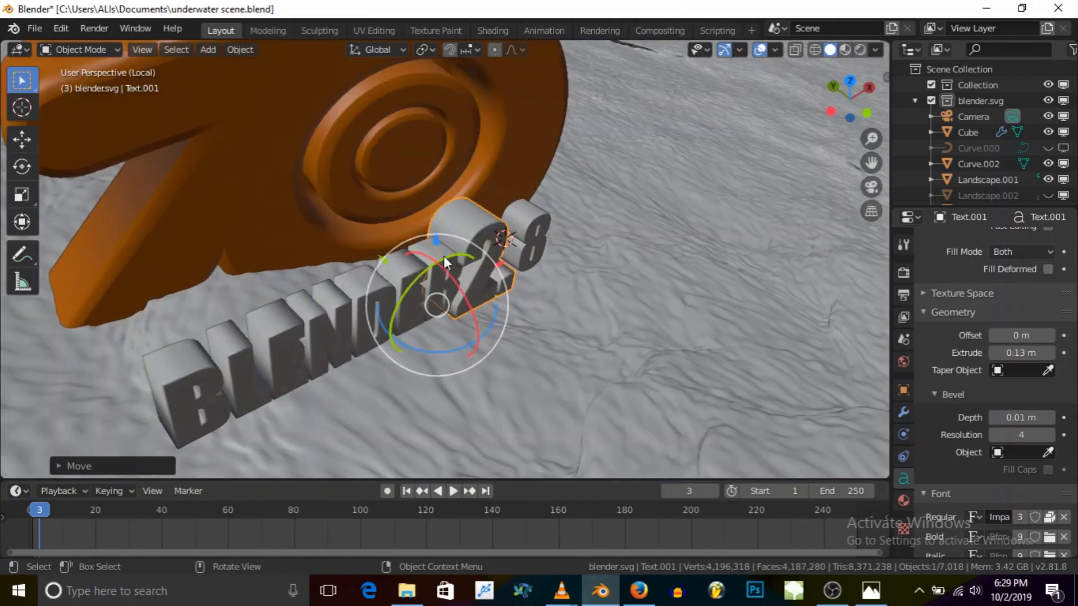
{"action": "key", "text": "g"}
{"action": "key", "text": "y"}
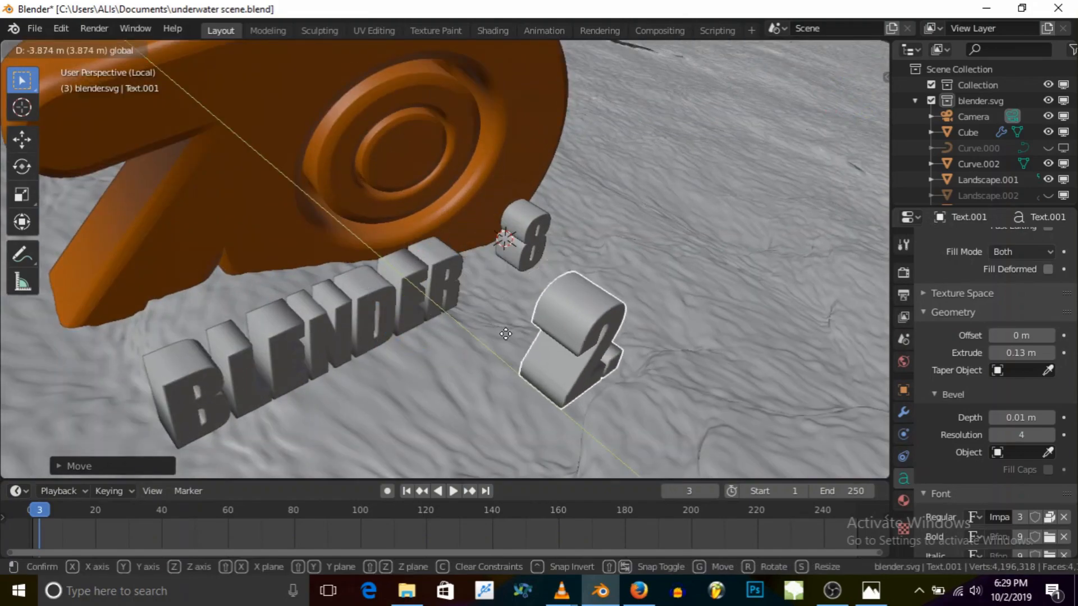
{"action": "left_click", "coordinate": [521, 337]}
{"action": "middle_click_drag", "start_coordinate": [536, 335], "coordinate": [662, 268]}
{"action": "scroll", "coordinate": [872, 184], "scroll_direction": "down", "scroll_amount": 3}
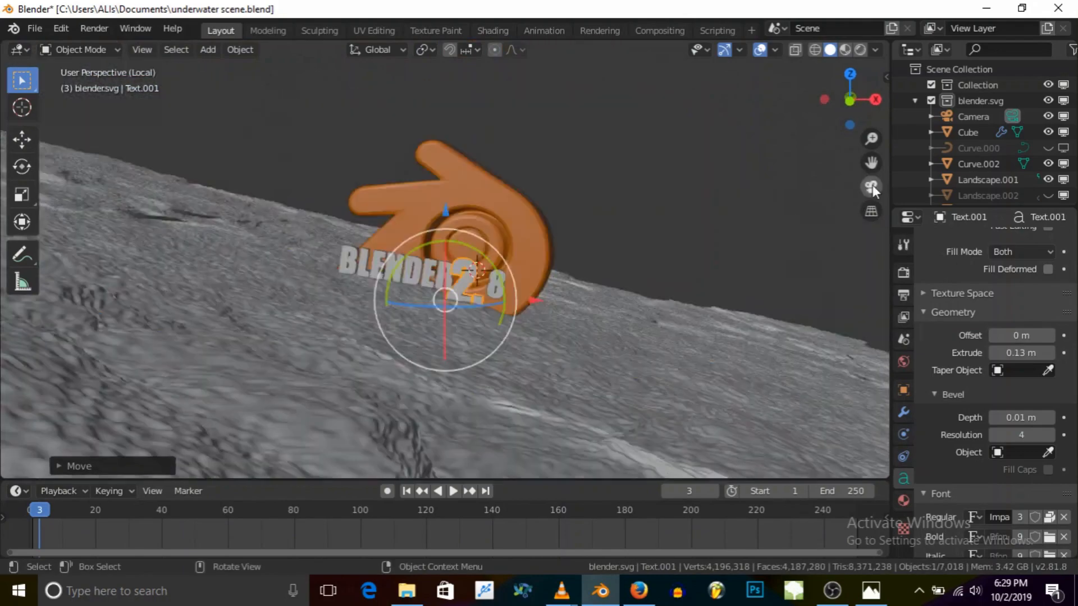